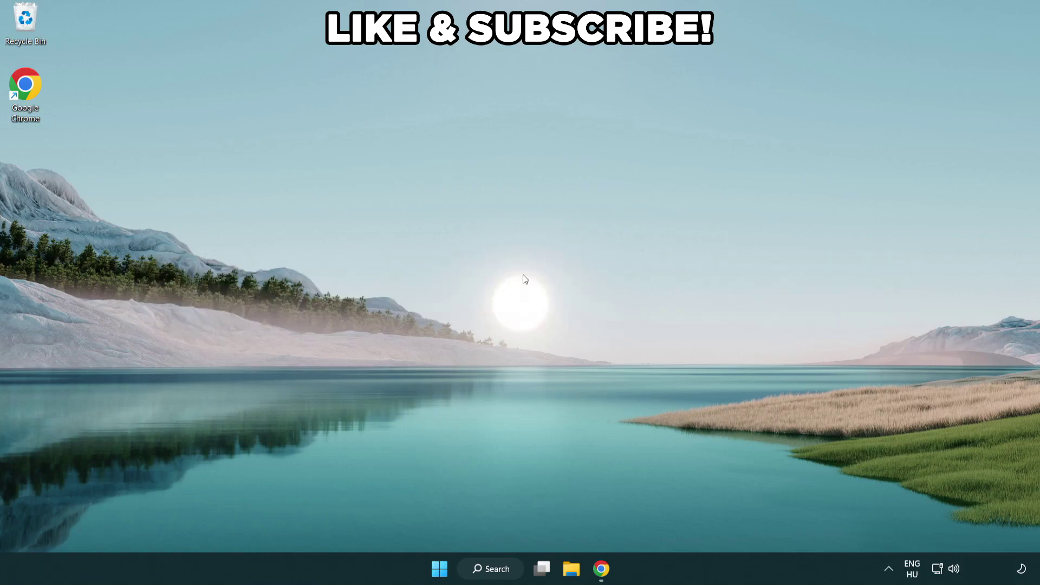
Search Windows for 'edit power plan'.
left_click(505, 567)
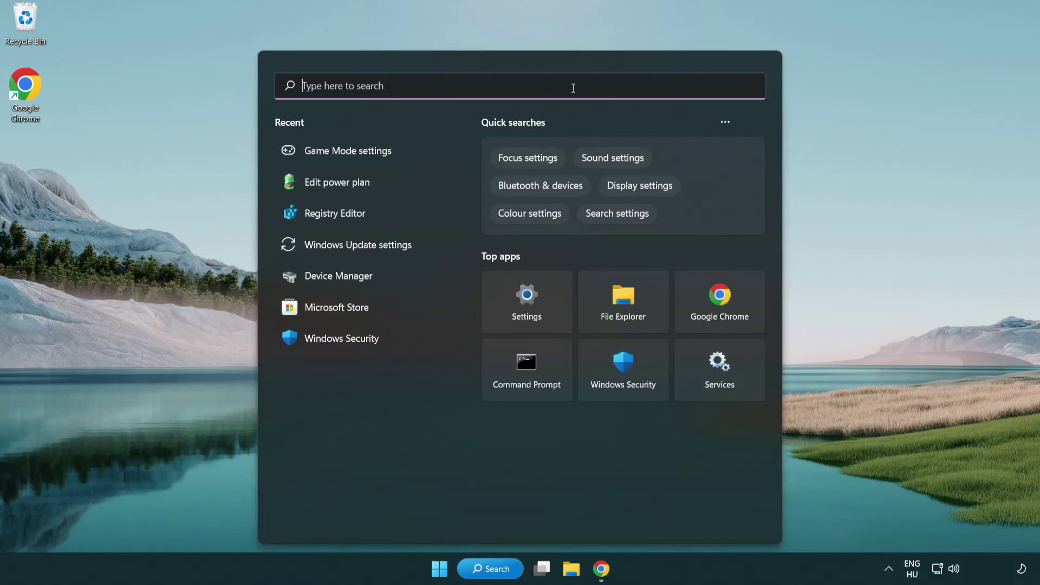
type("edit power ")
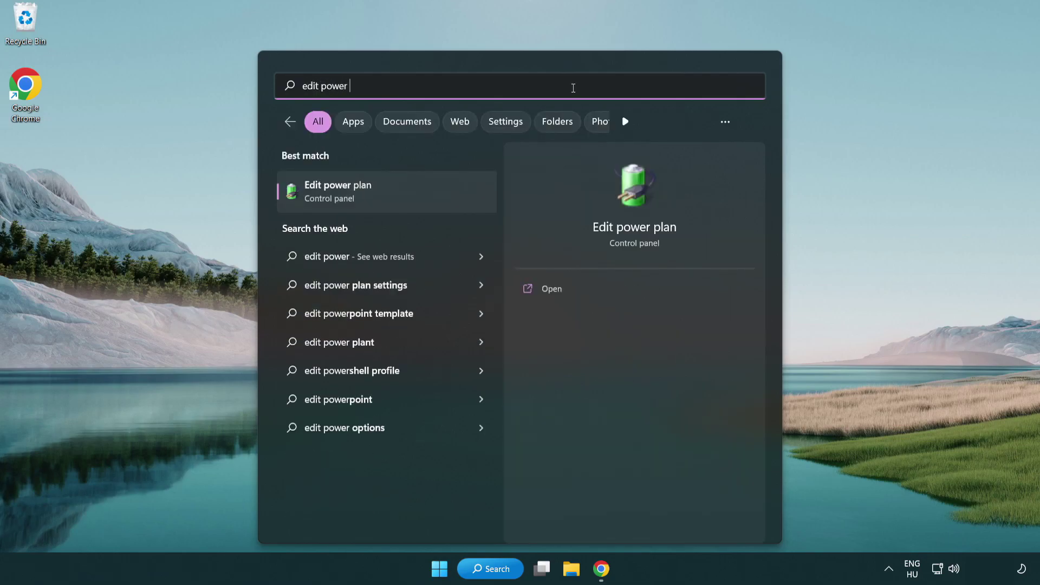
type("plan")
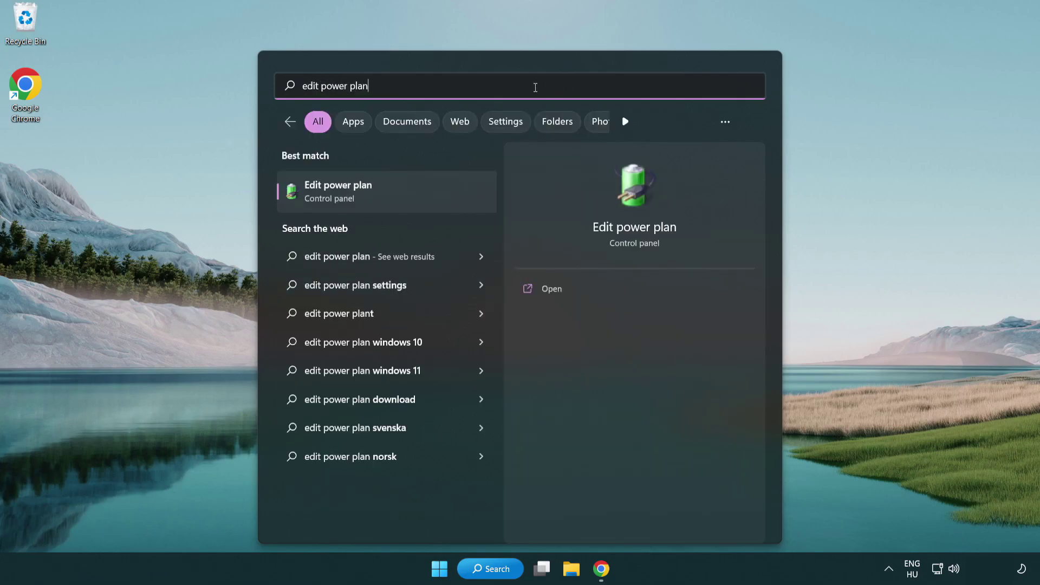
Switch the power plan to High performance, close Power Options, and search 'device manager'.
left_click(392, 196)
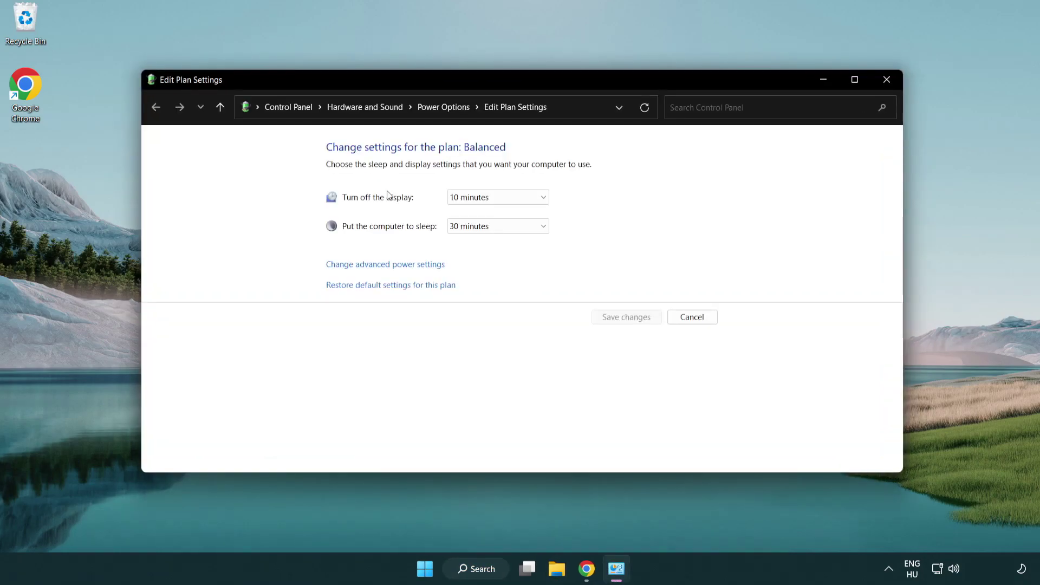
left_click(453, 118)
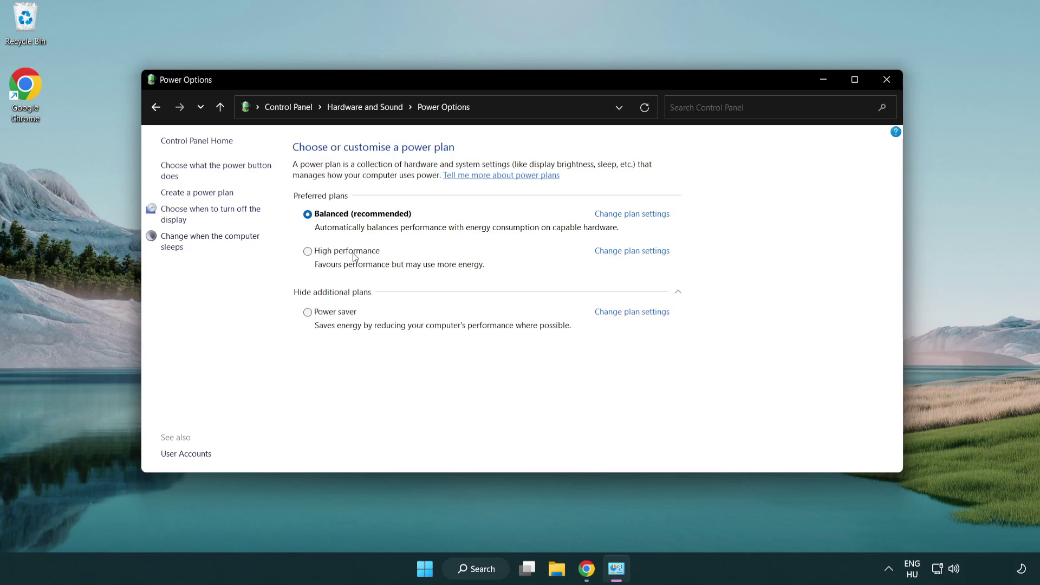
left_click(308, 252)
left_click(886, 80)
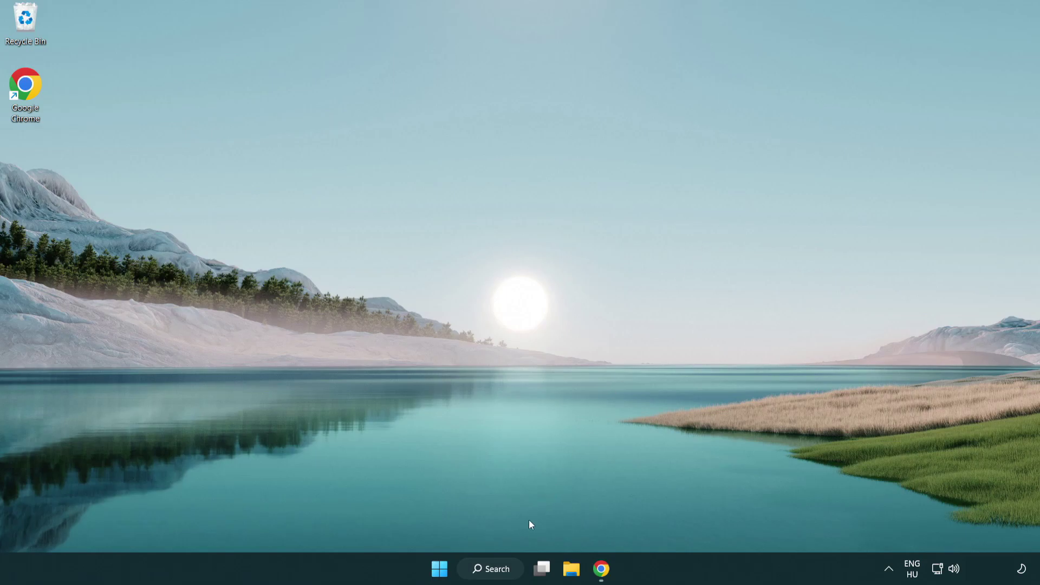
left_click(503, 569)
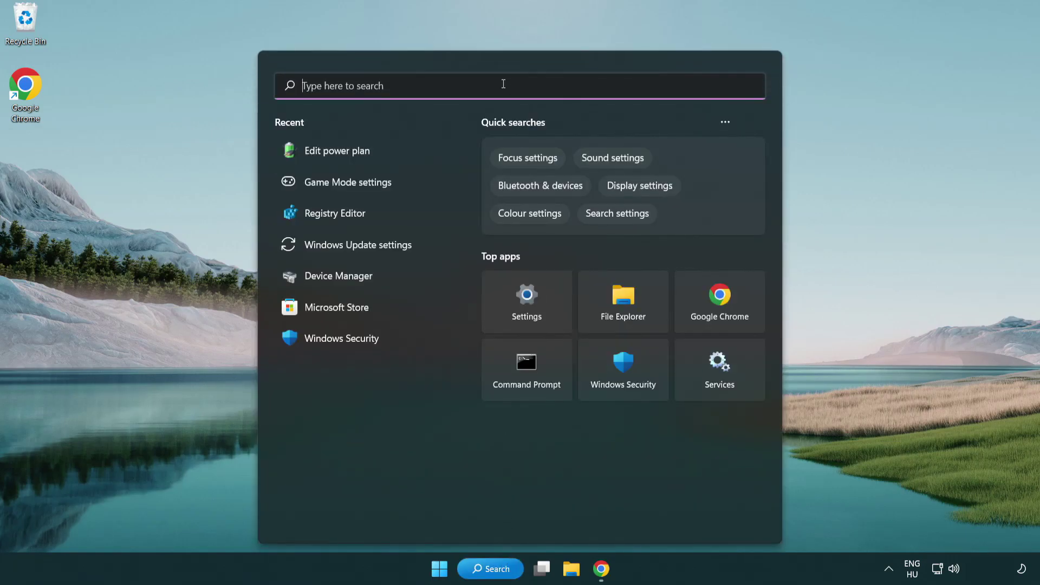
type("device manager")
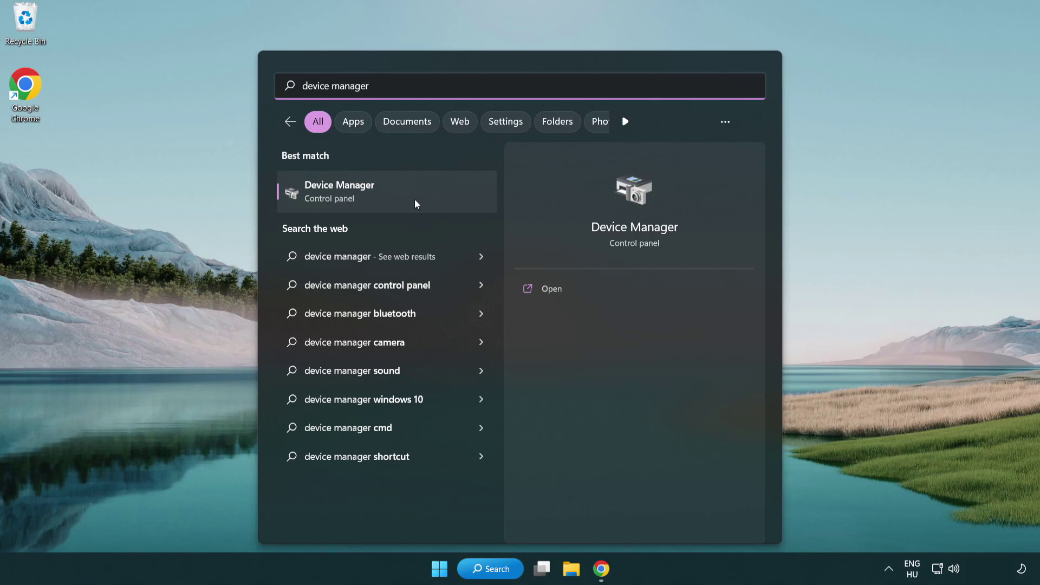
Open Device Manager, expand Display adapters, and start Update driver for VMware SVGA 3D.
left_click(398, 197)
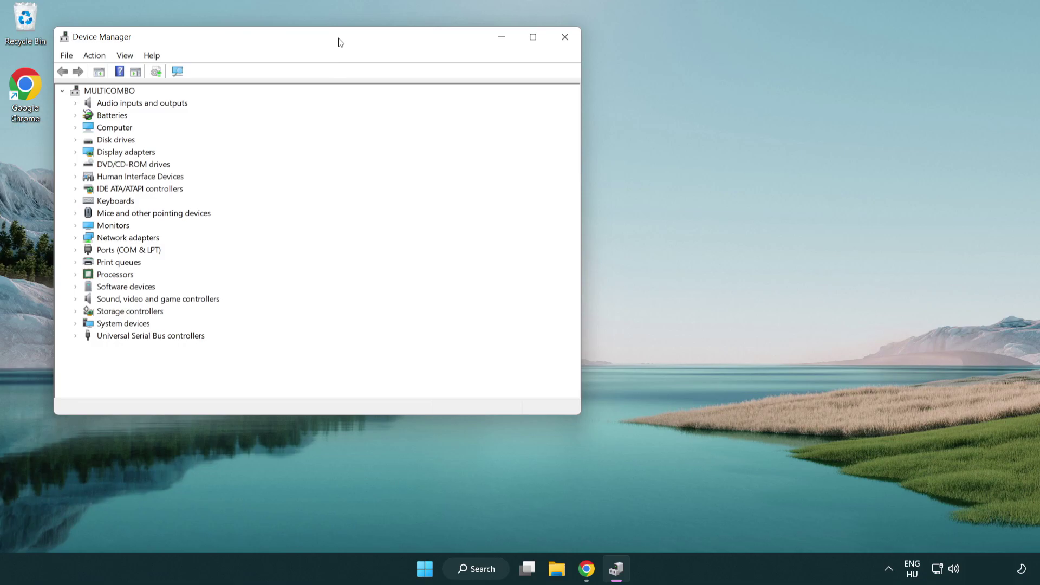
mouse_move(342, 43)
left_mouse_down()
mouse_move(478, 97)
mouse_move(535, 97)
left_mouse_up()
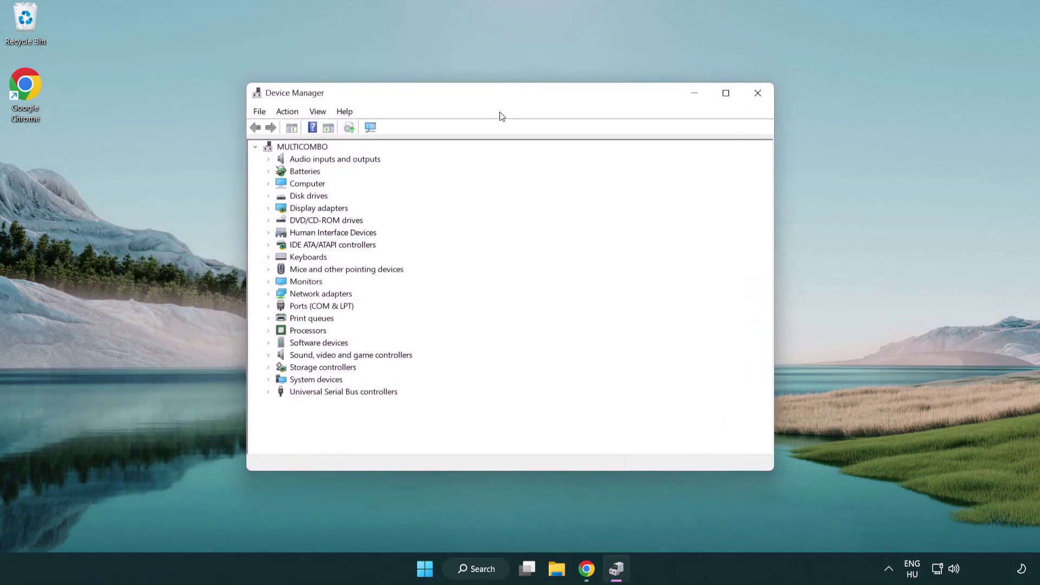
left_click(282, 208)
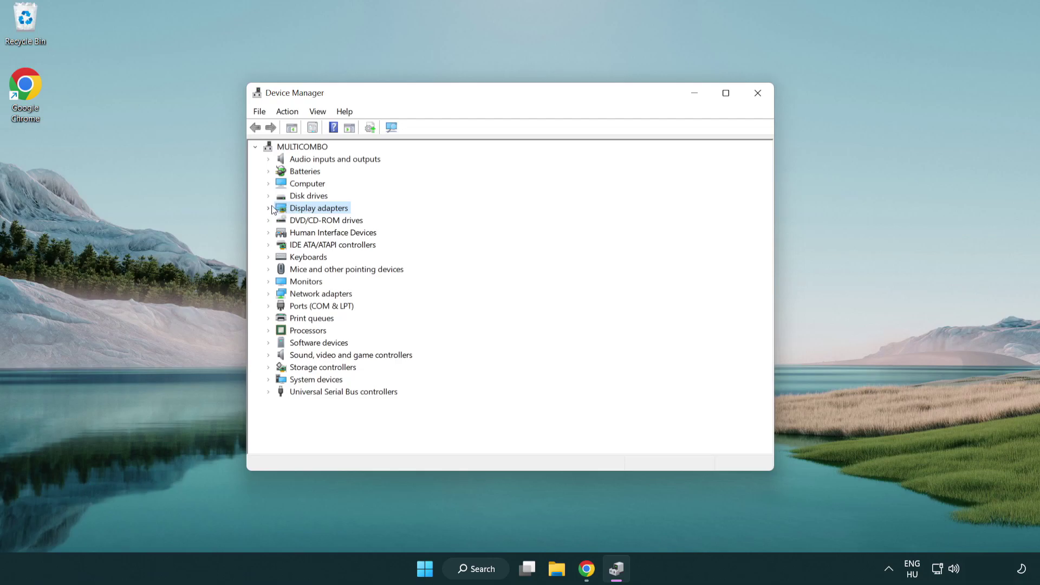
left_click(269, 209)
left_click(293, 221)
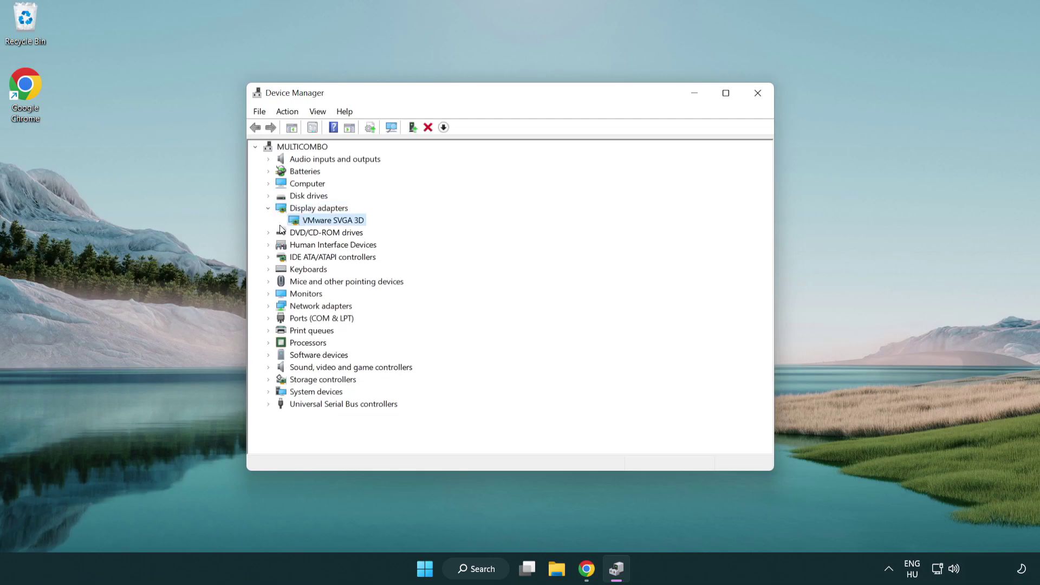
right_click(327, 224)
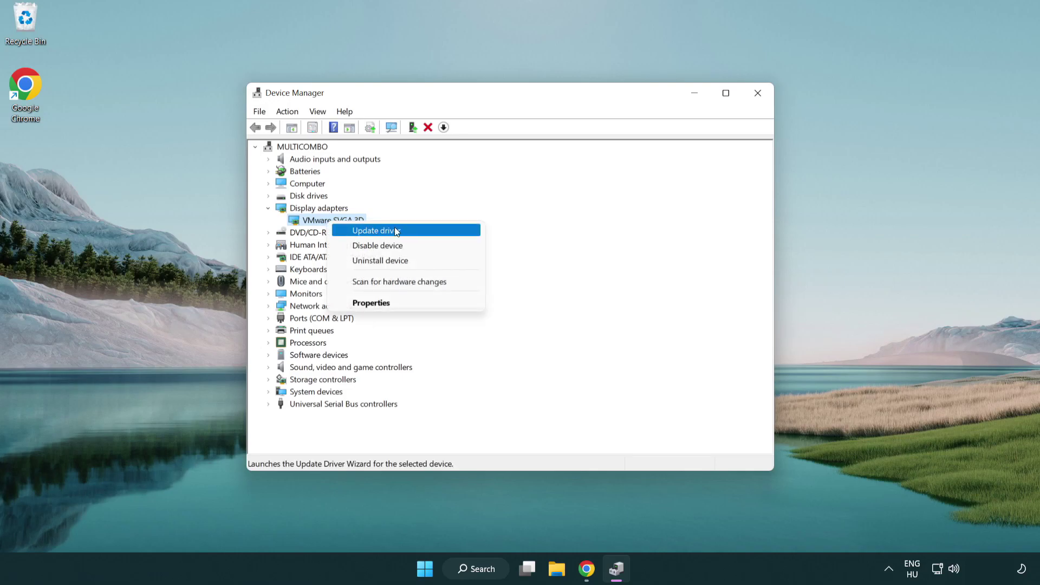
left_click(415, 230)
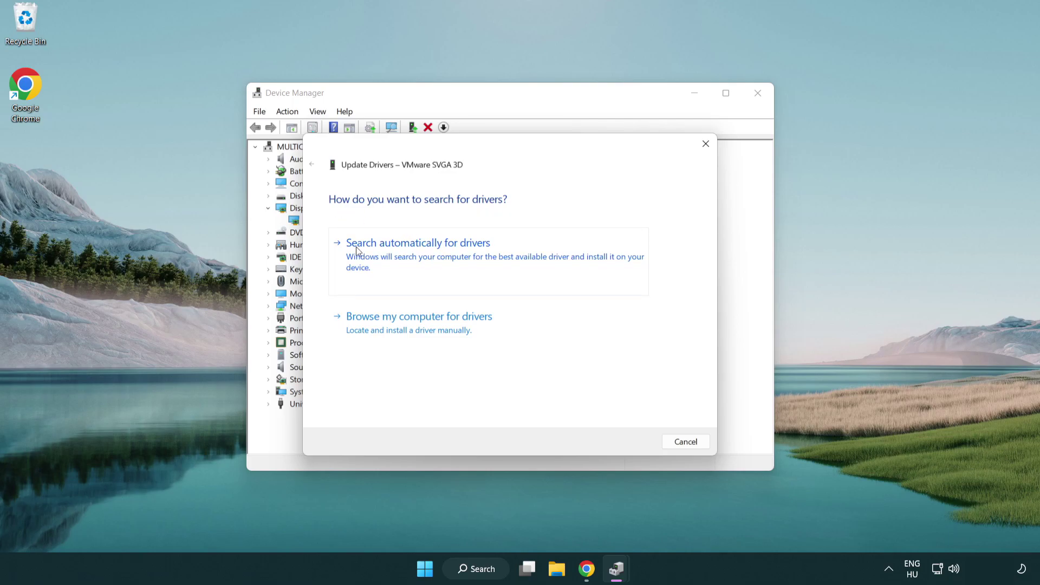
Auto-search VMware SVGA 3D drivers, confirm the best is installed, and close Device Manager.
left_click(427, 255)
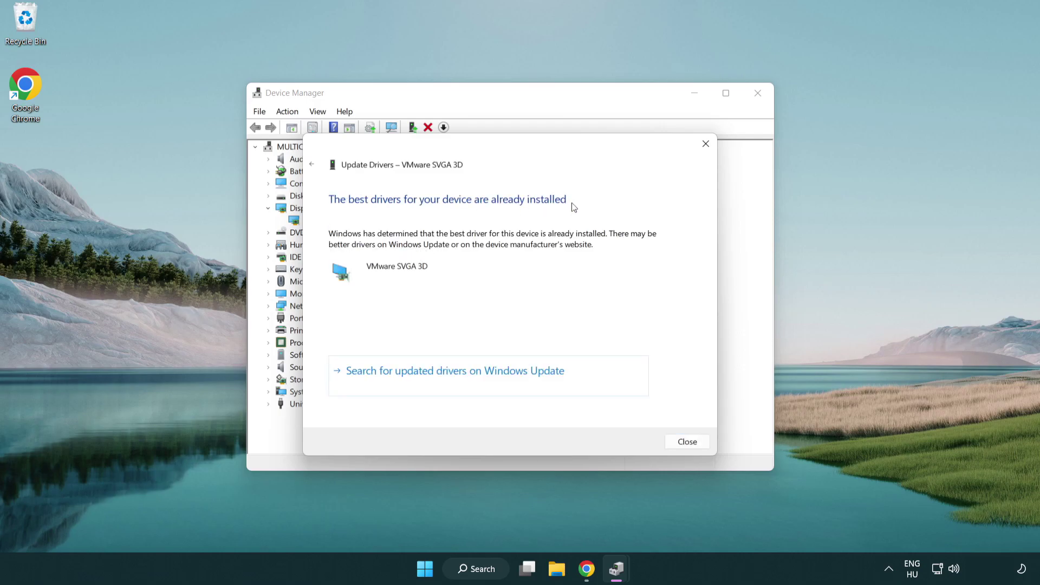
left_click(683, 442)
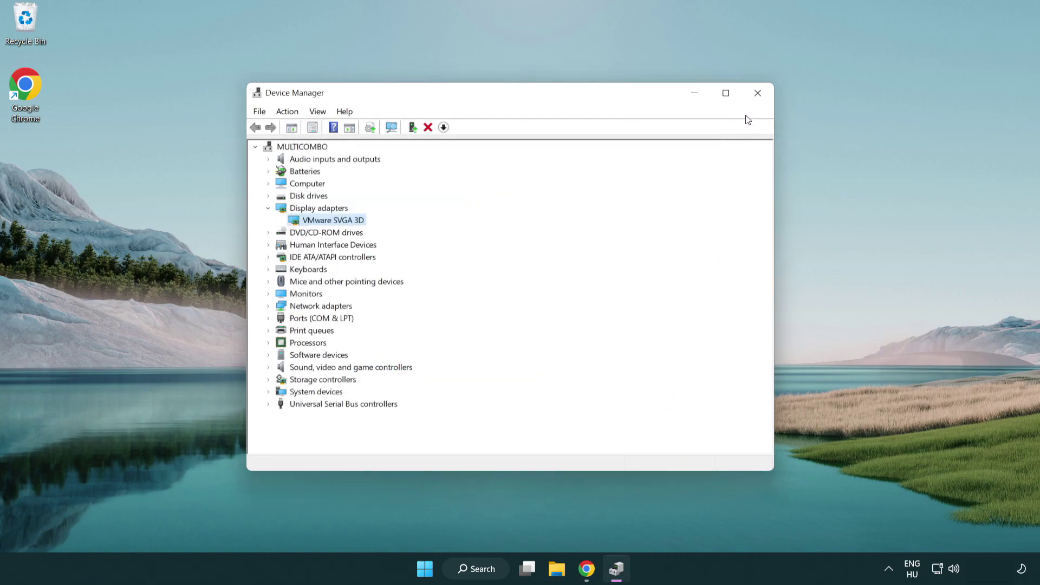
left_click(756, 95)
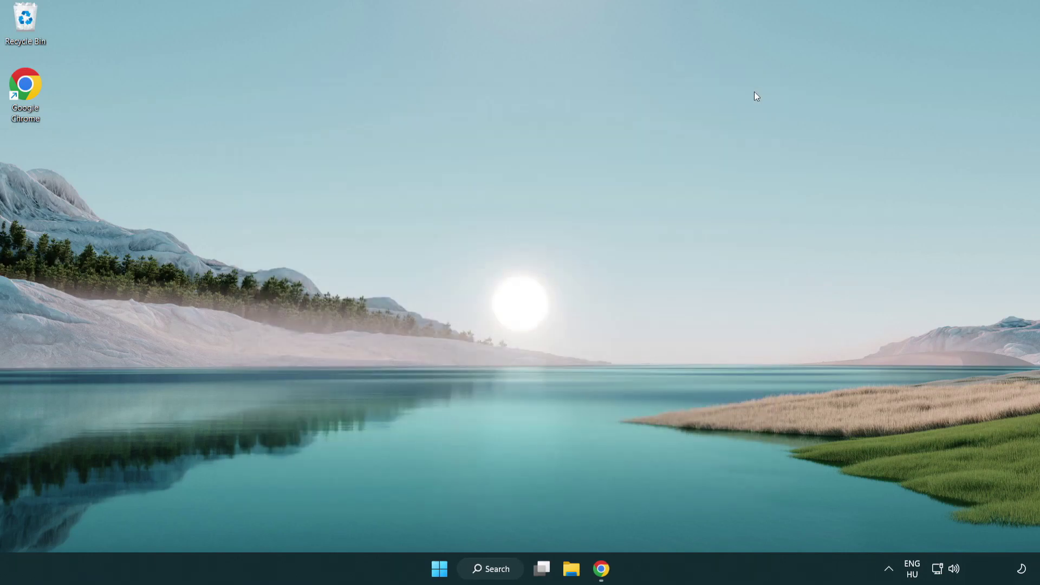
Search Windows for 'game mode' and open Game Mode settings.
left_click(497, 574)
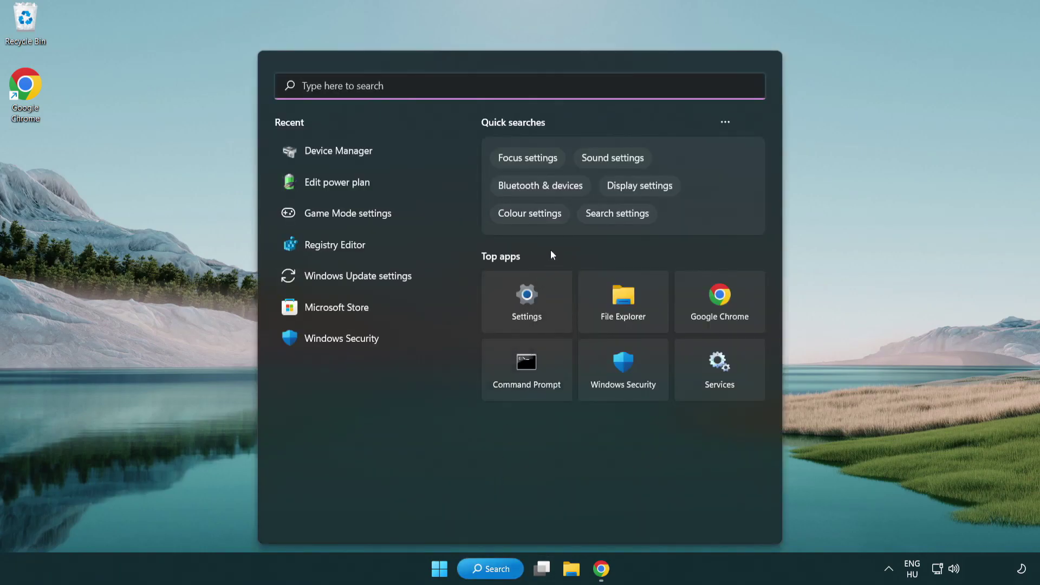
type("gam")
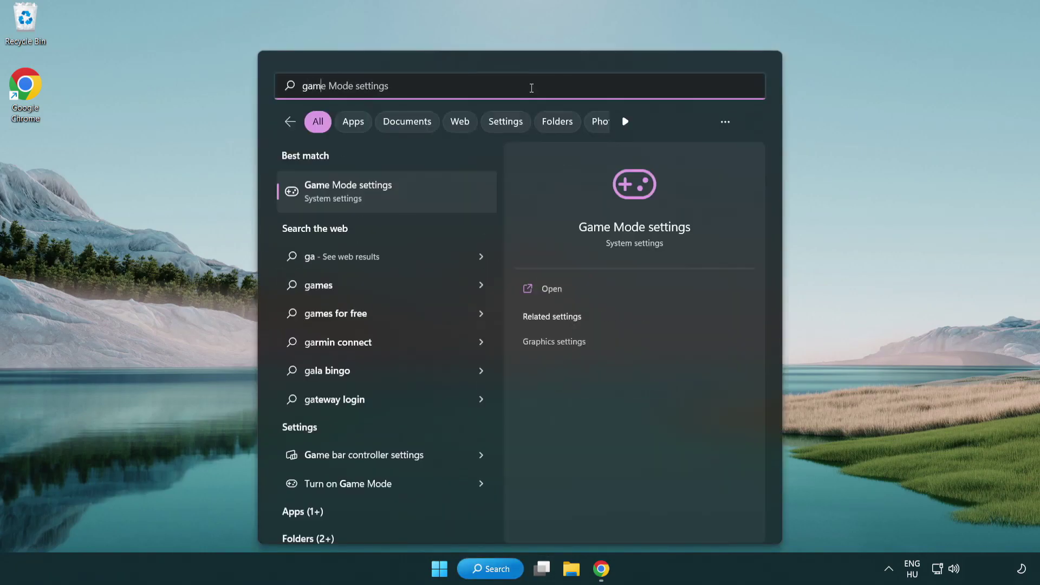
type("e mode")
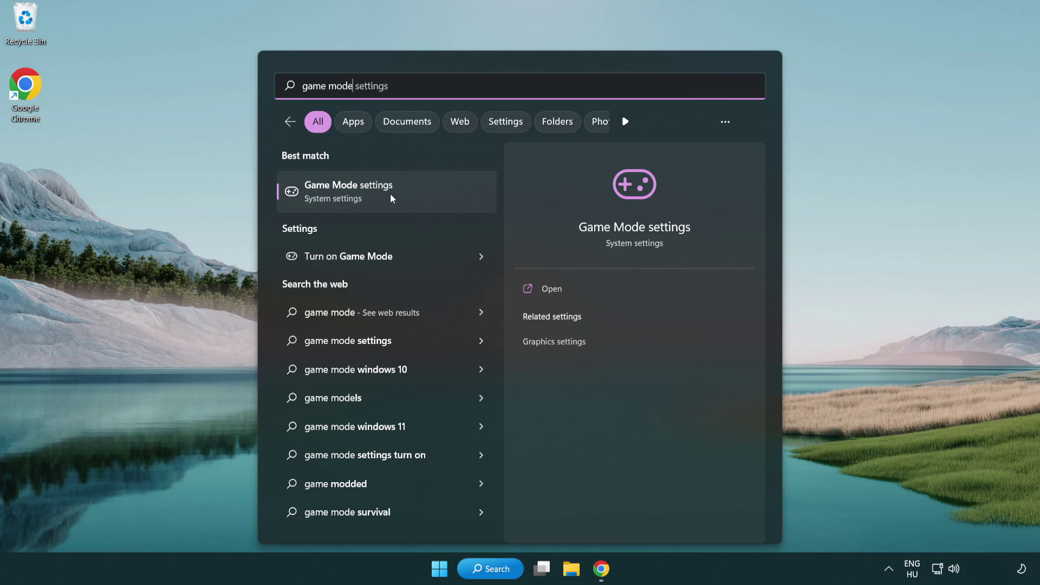
left_click(391, 195)
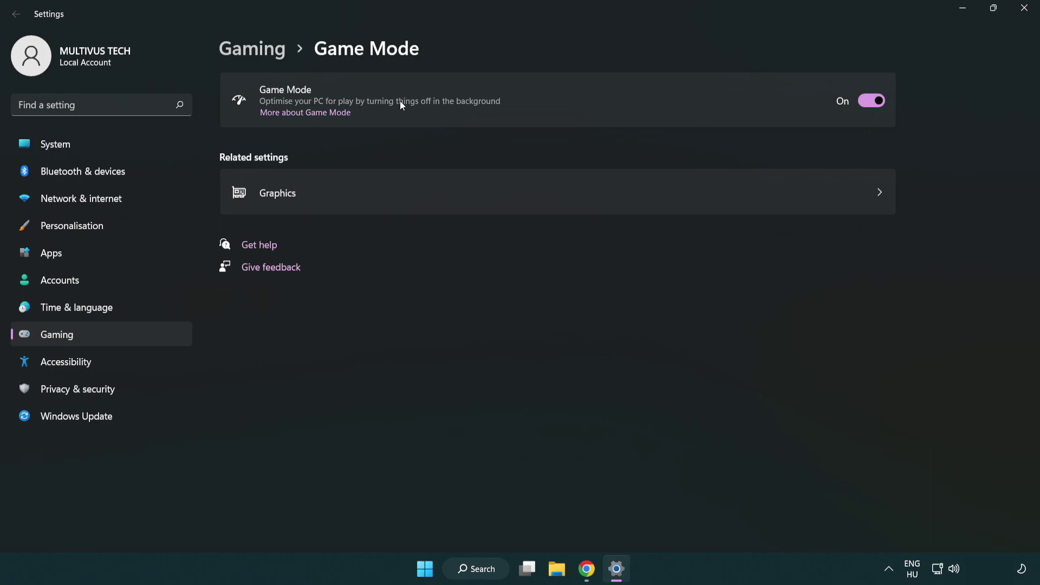
Turn off opening Xbox Game Bar with a controller button, then close Settings.
left_click(270, 55)
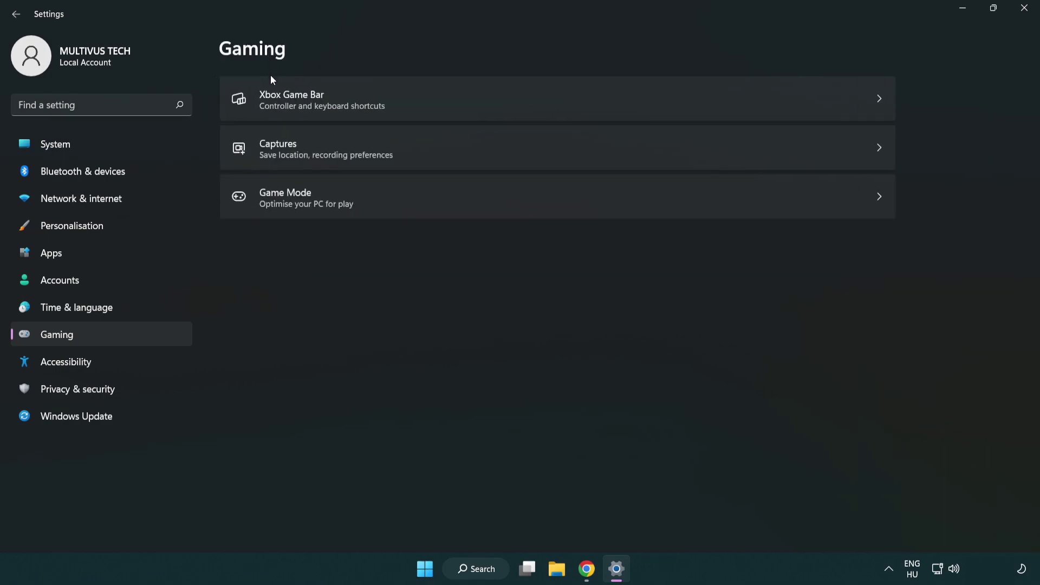
left_click(460, 101)
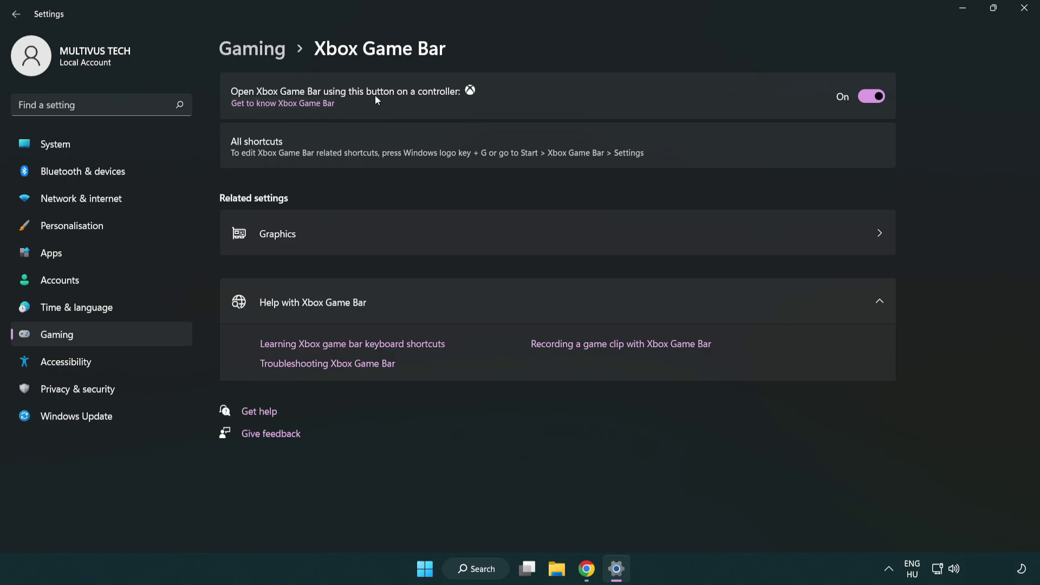
left_click(876, 97)
left_click(1025, 15)
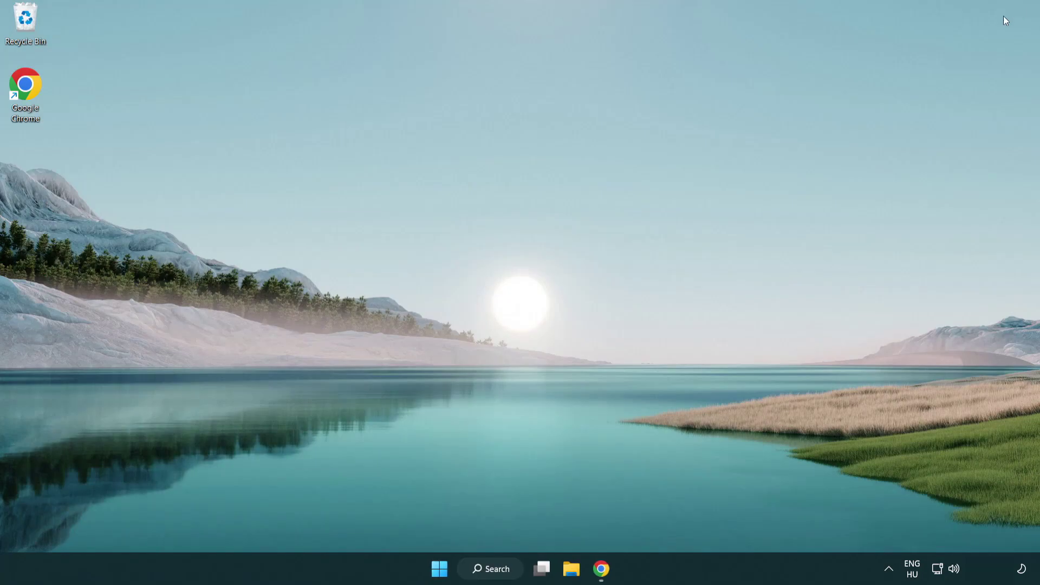
Open Task Manager from the Start menu and end the Google Chrome process.
right_click(440, 570)
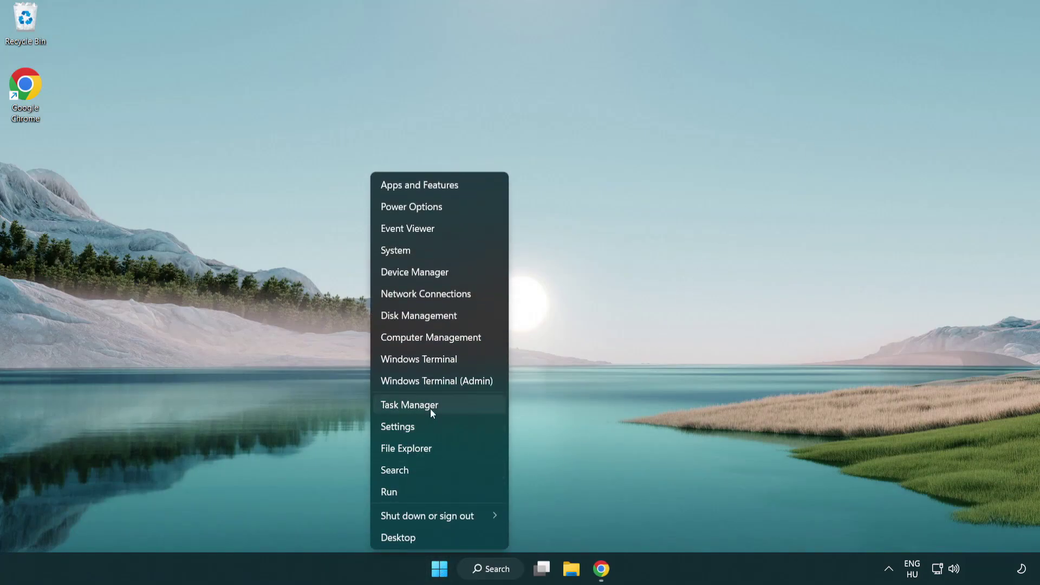
left_click(456, 407)
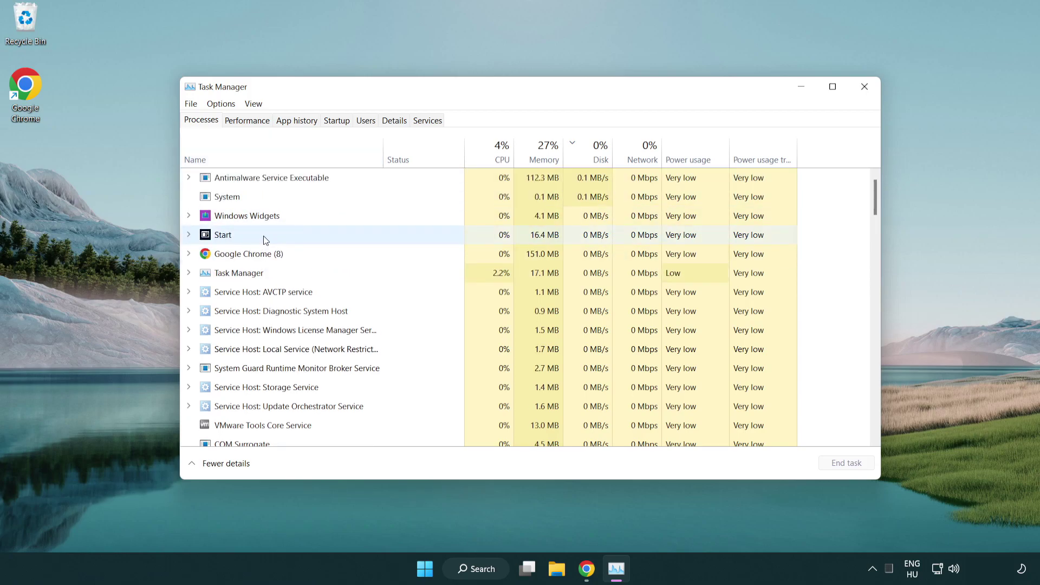
left_click(266, 255)
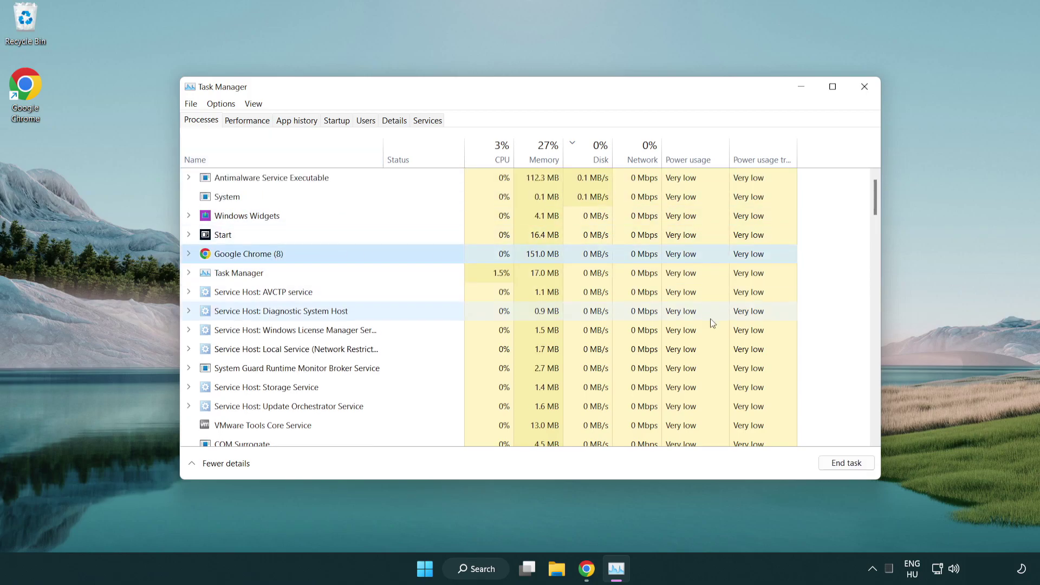
left_click(852, 469)
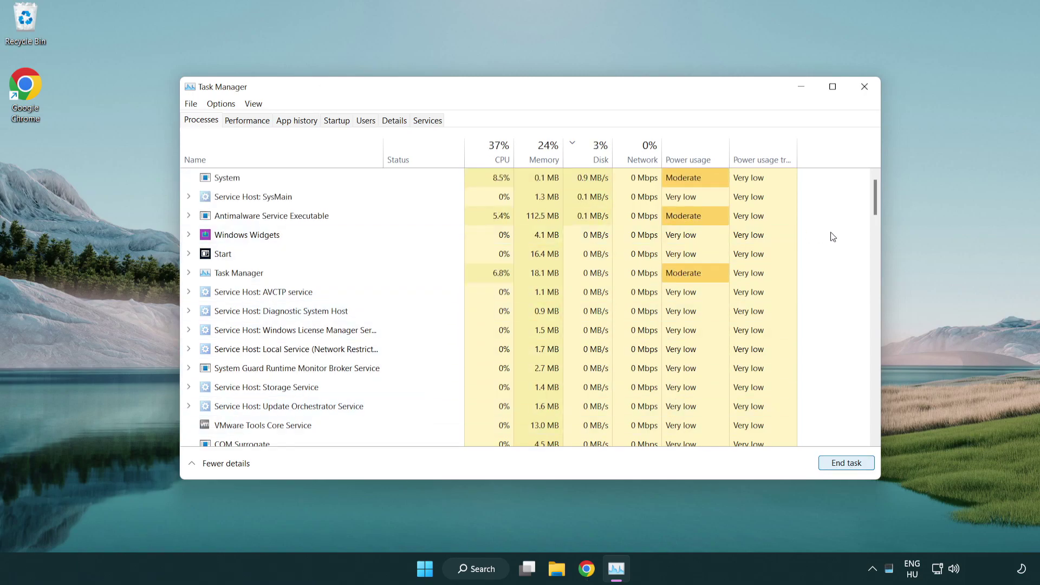
mouse_move(878, 209)
left_mouse_down()
mouse_move(876, 404)
mouse_move(870, 186)
left_mouse_up()
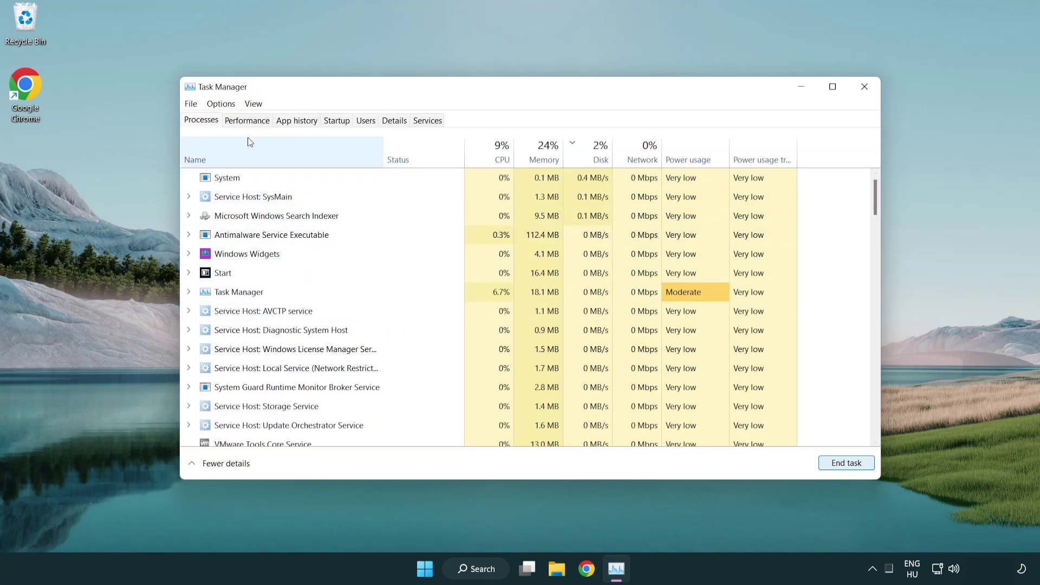
Disable Cortana, Phone Link and Terminal as startup apps.
left_click(342, 126)
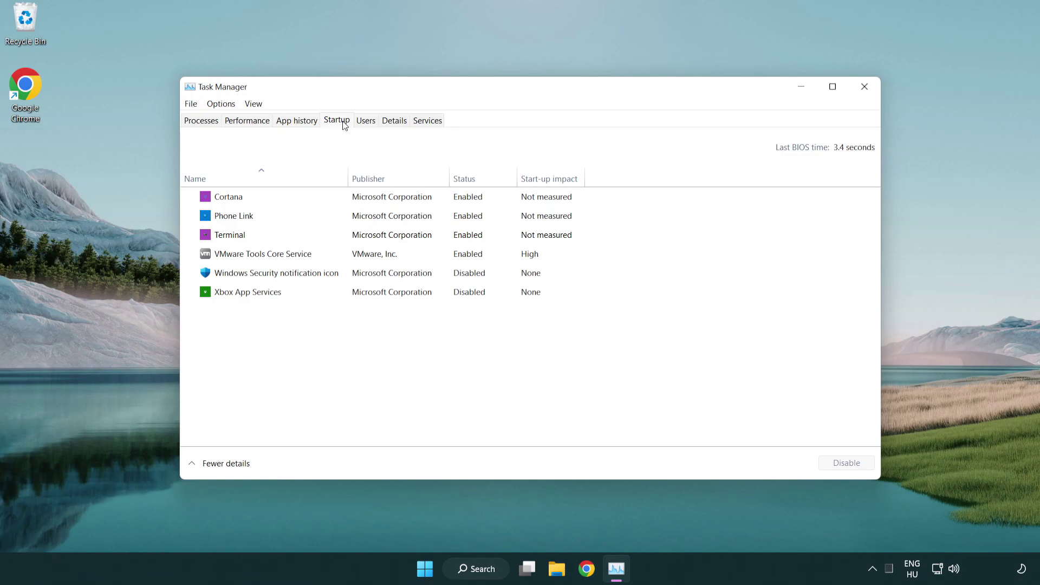
left_click(373, 201)
left_click(855, 462)
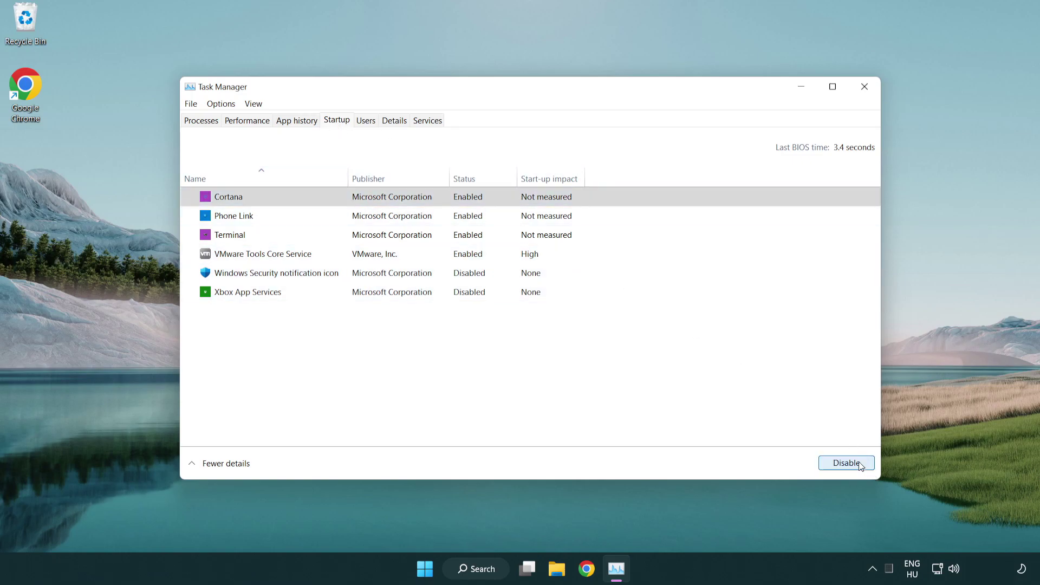
left_click(415, 217)
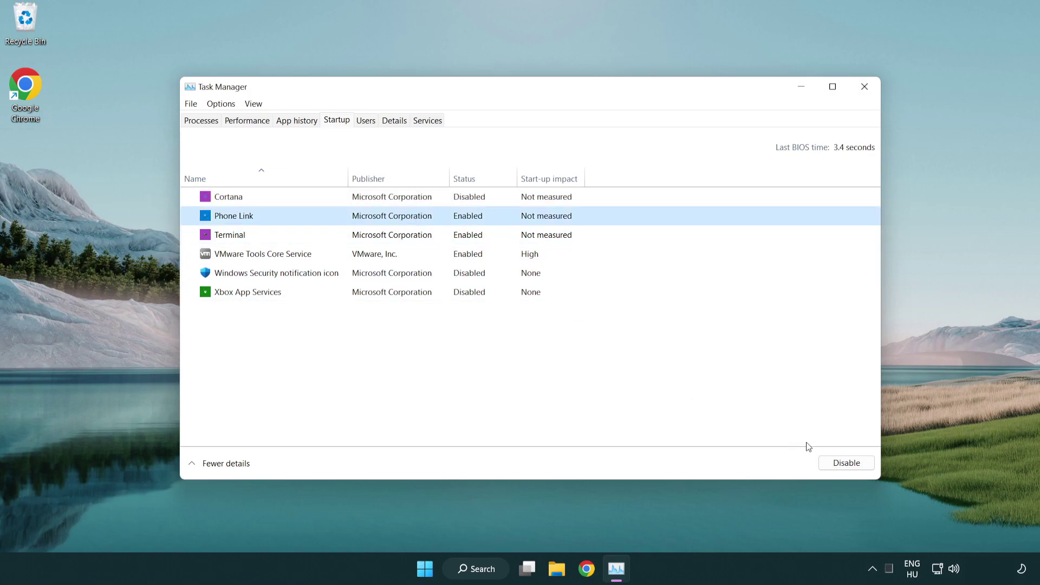
left_click(844, 464)
left_click(353, 239)
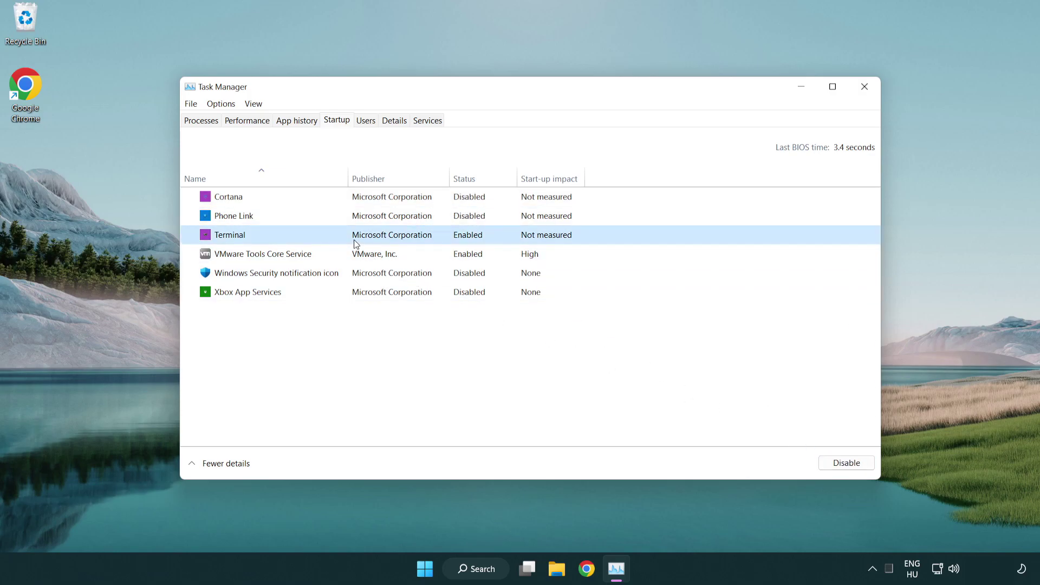
left_click(865, 466)
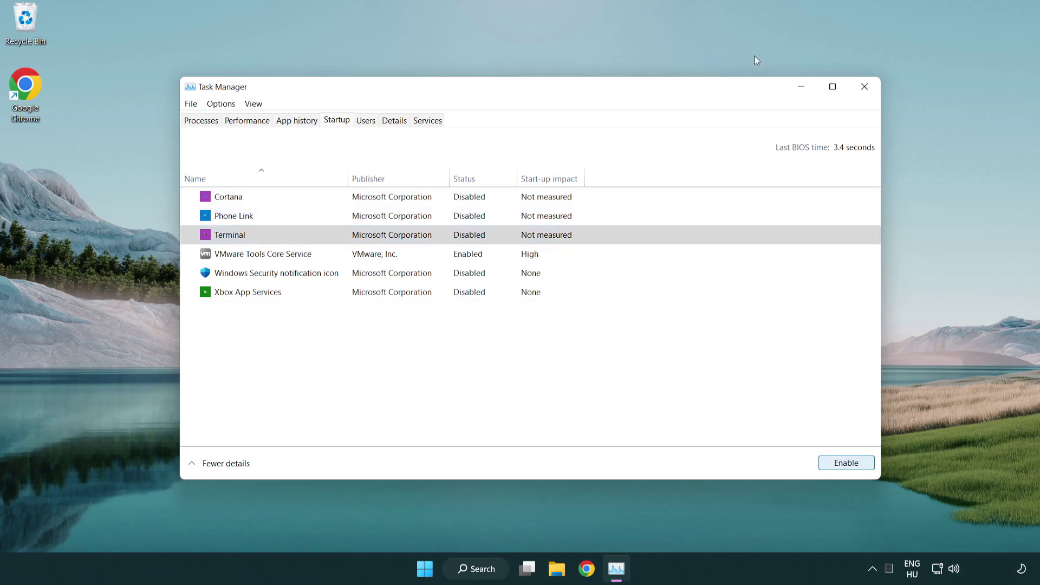
Close Task Manager and search Windows for 'update'.
left_click(864, 86)
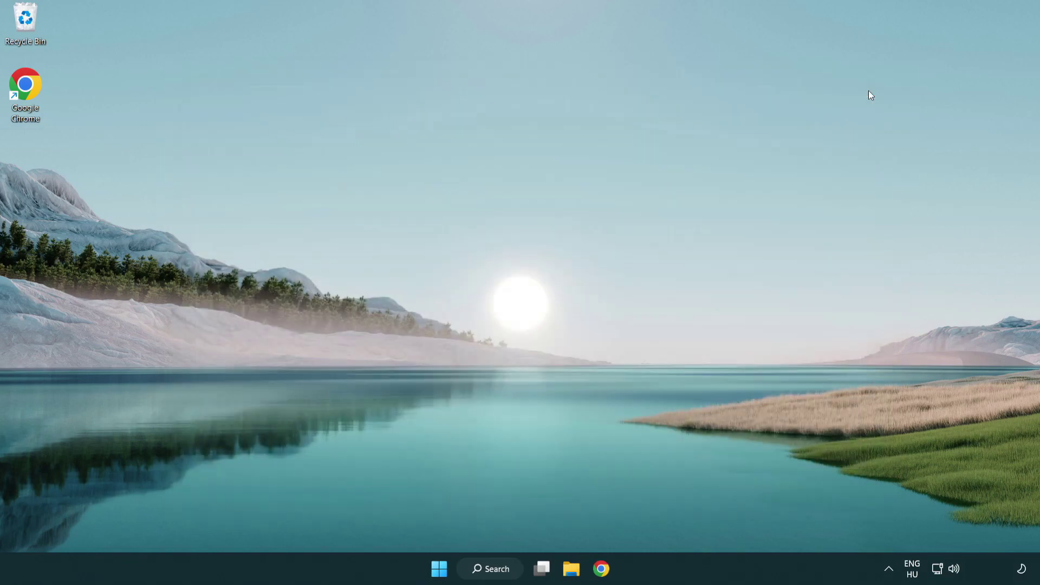
left_click(493, 568)
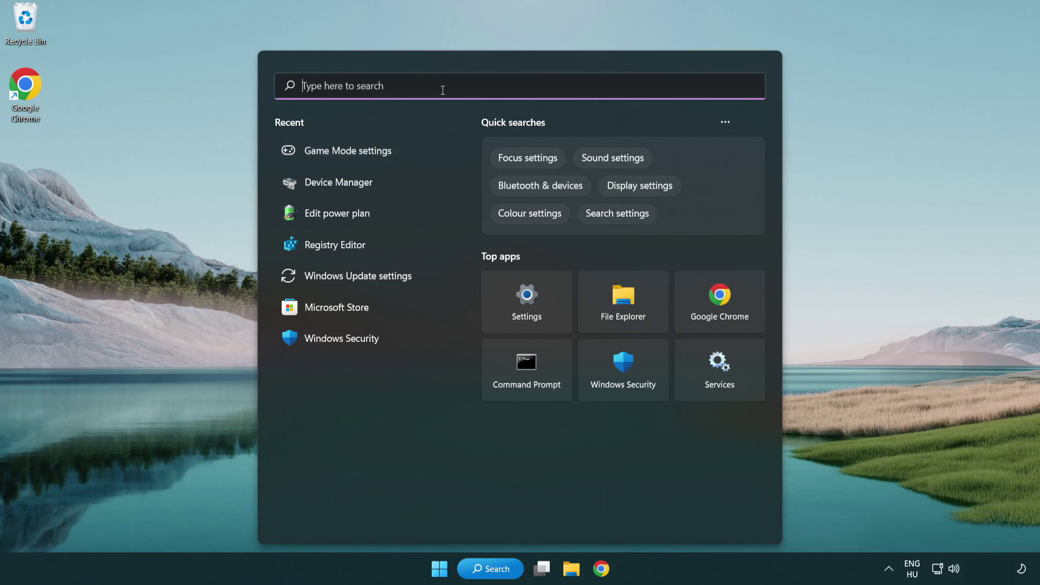
type("update")
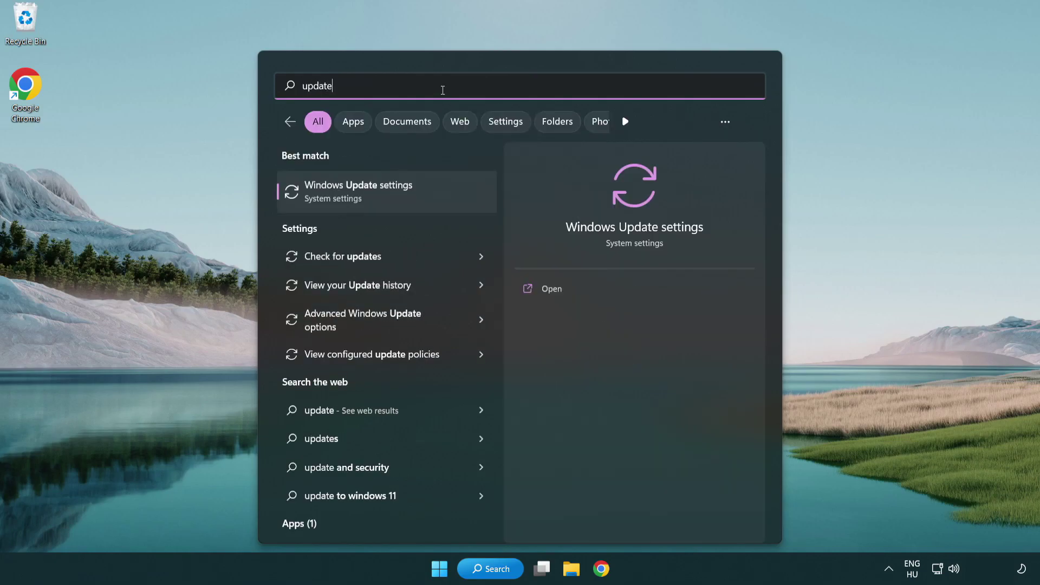
Check Windows Update until it reports up to date, then close Settings.
left_click(402, 196)
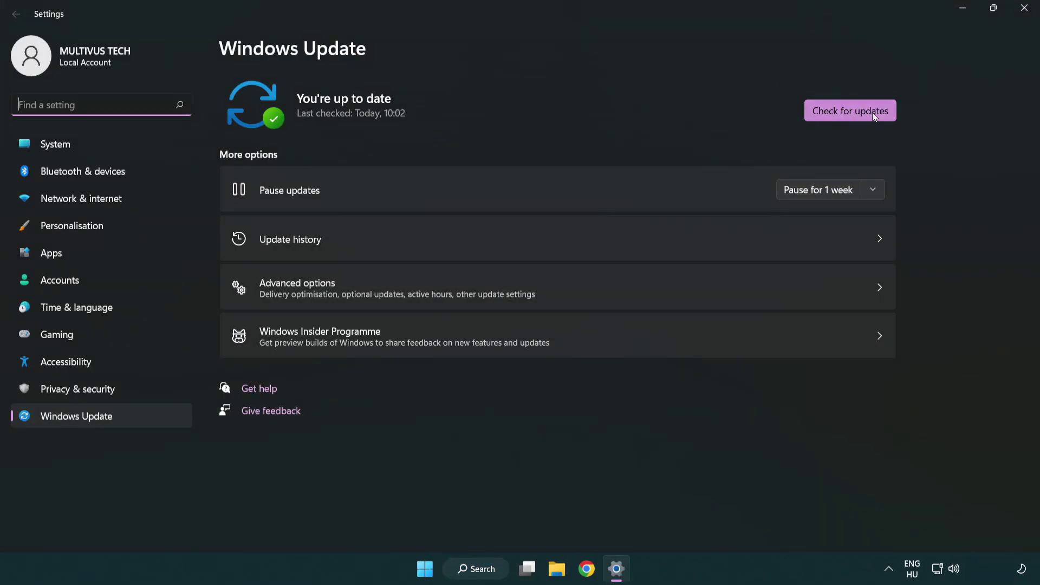
left_click(857, 112)
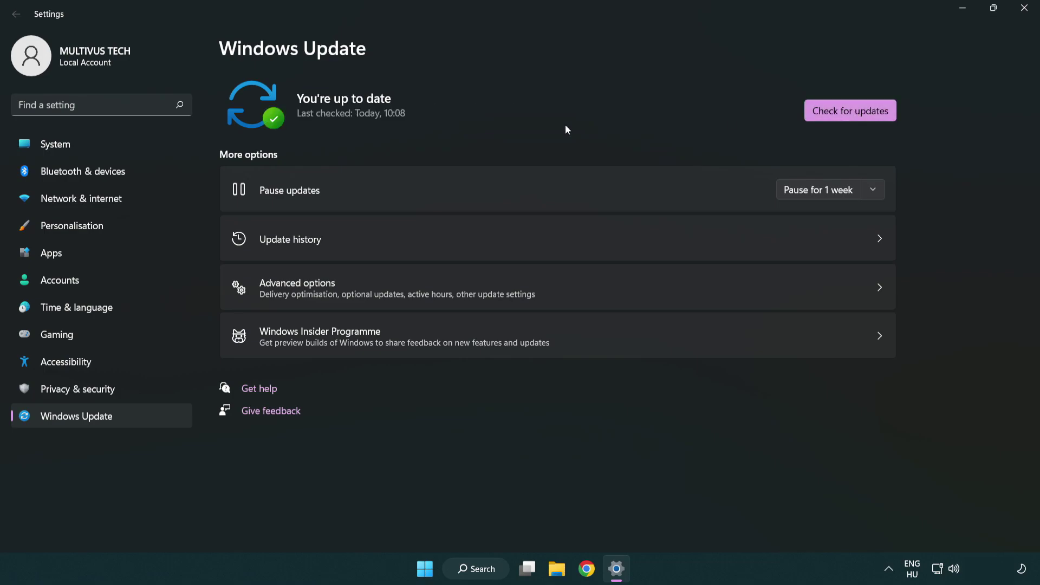
left_click(1027, 16)
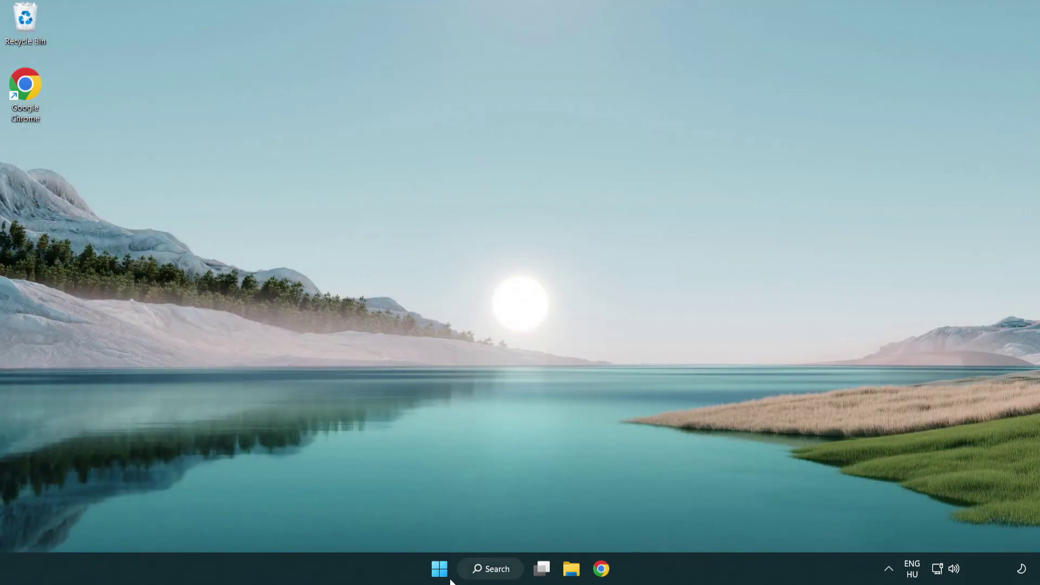
Search Windows for 'regedit' to find Registry Editor.
left_click(488, 569)
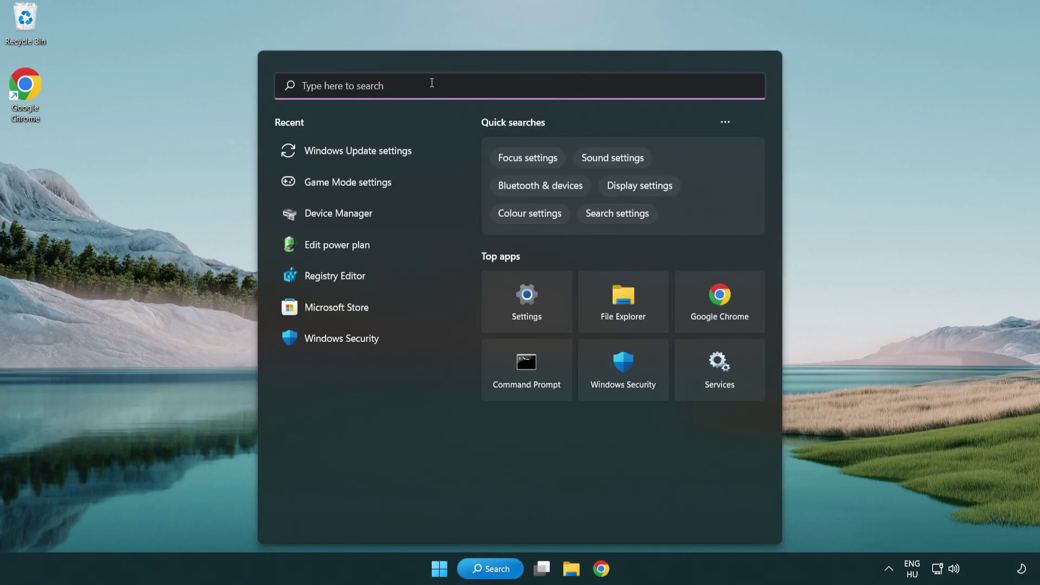
type("regedit")
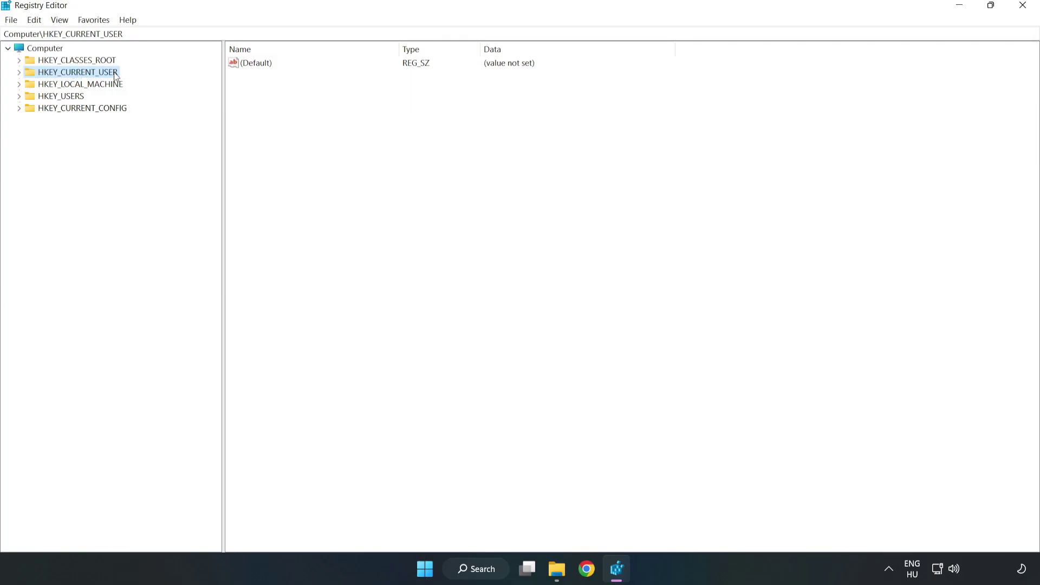
Change GameDVR_Enabled in HKEY_CURRENT_USER\System\GameConfigStore from 1 to 0.
left_click(19, 72)
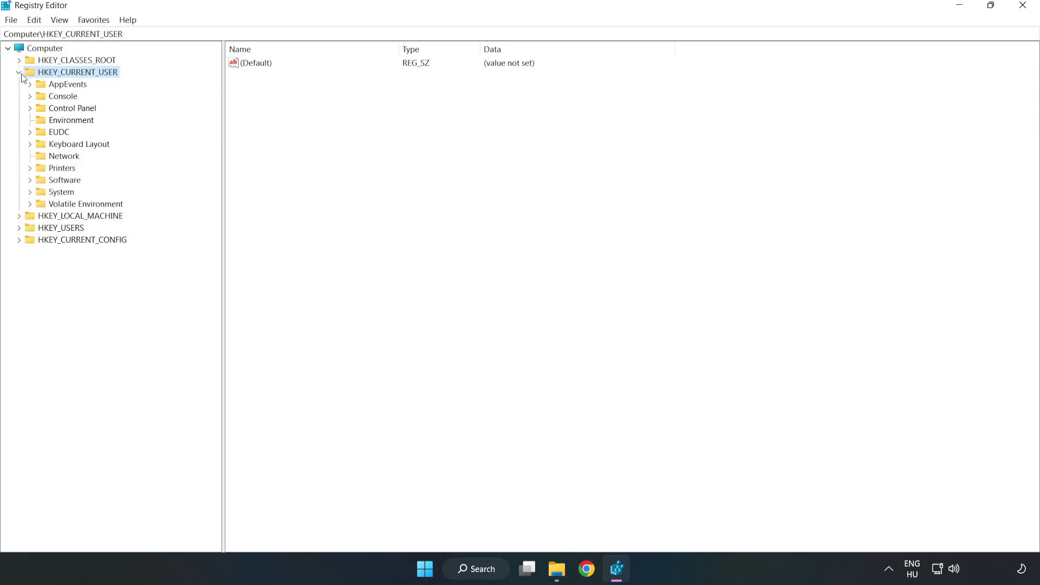
left_click(30, 192)
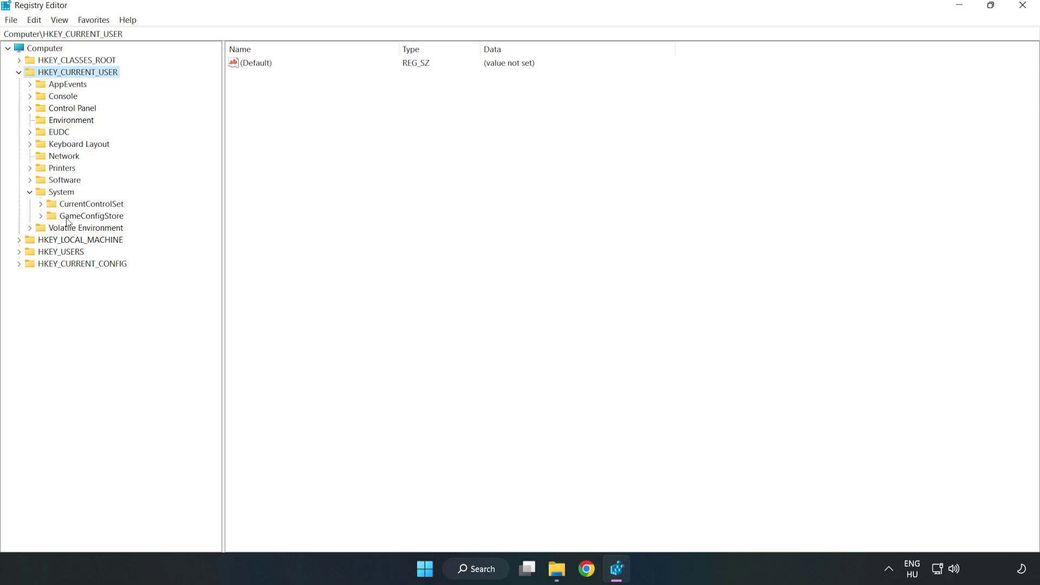
left_click(88, 219)
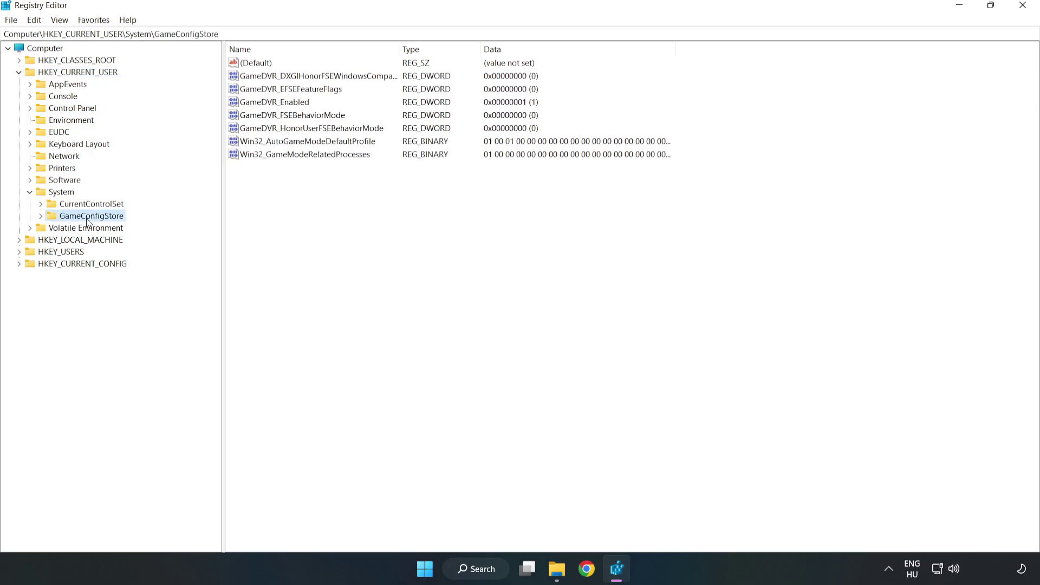
left_click(252, 106)
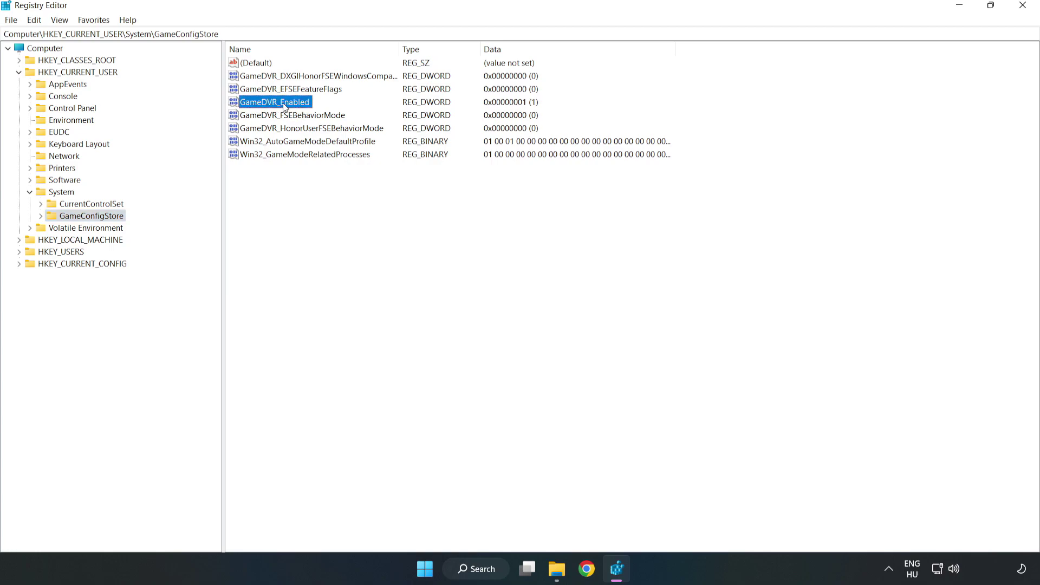
right_click(284, 106)
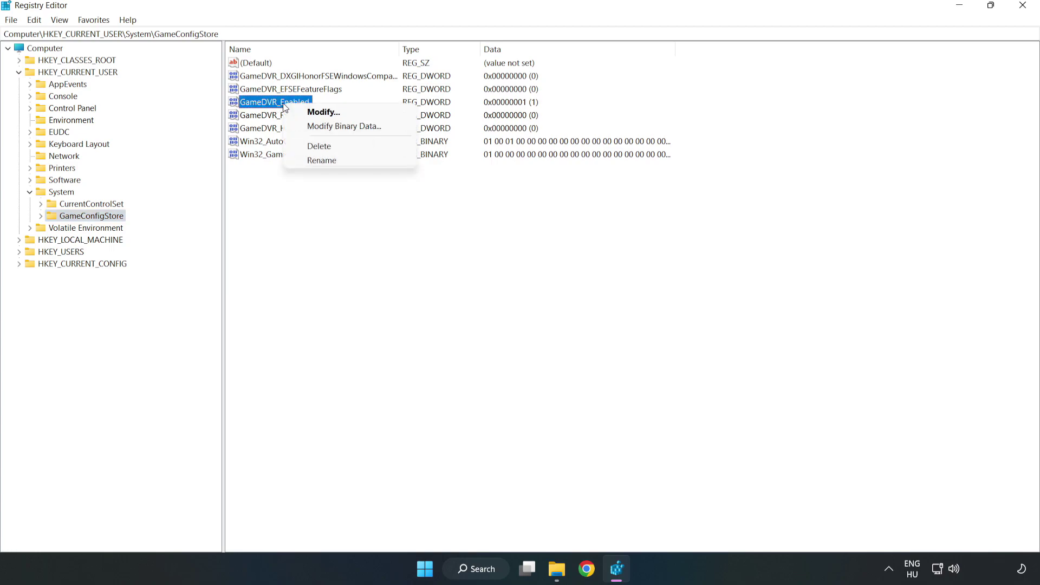
left_click(331, 114)
left_click_drag(266, 101, 583, 222)
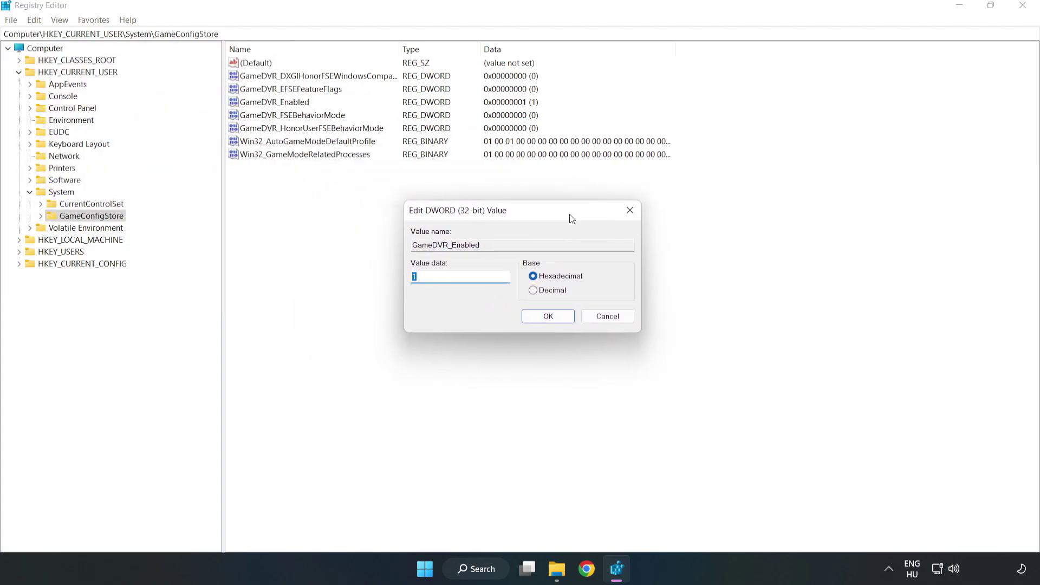
left_click(434, 284)
left_click_drag(434, 284, 360, 270)
type("0")
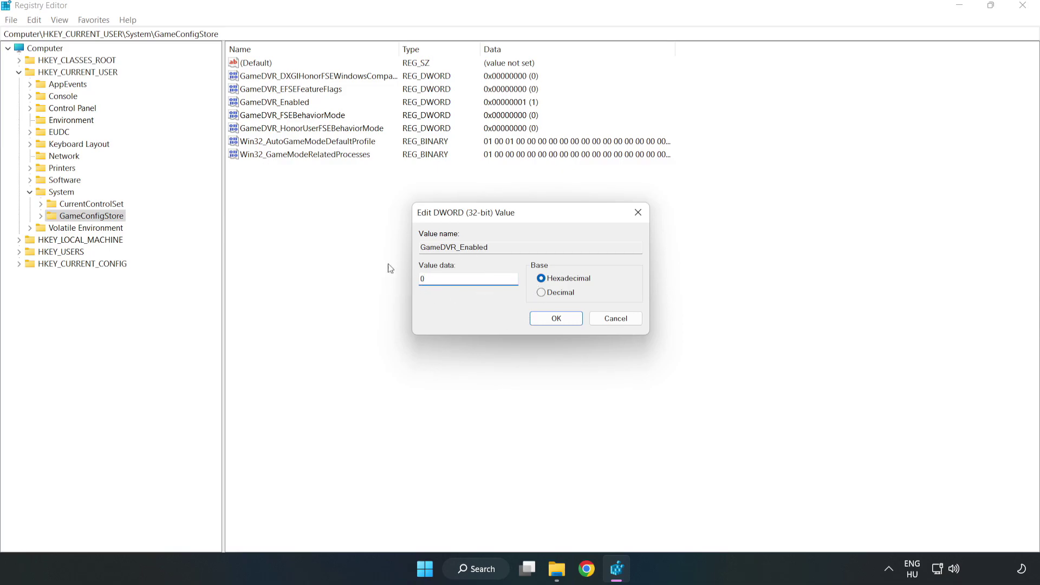
left_click(556, 319)
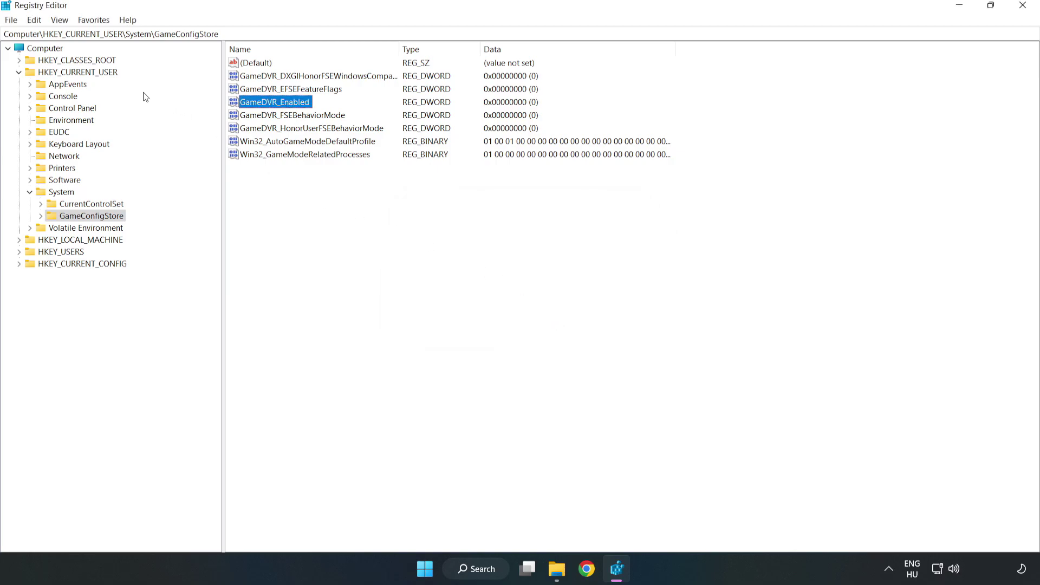
Navigate to HKLM\SOFTWARE\Microsoft\PolicyManager\default\ApplicationManagement\AllowGameDVR.
left_click(19, 73)
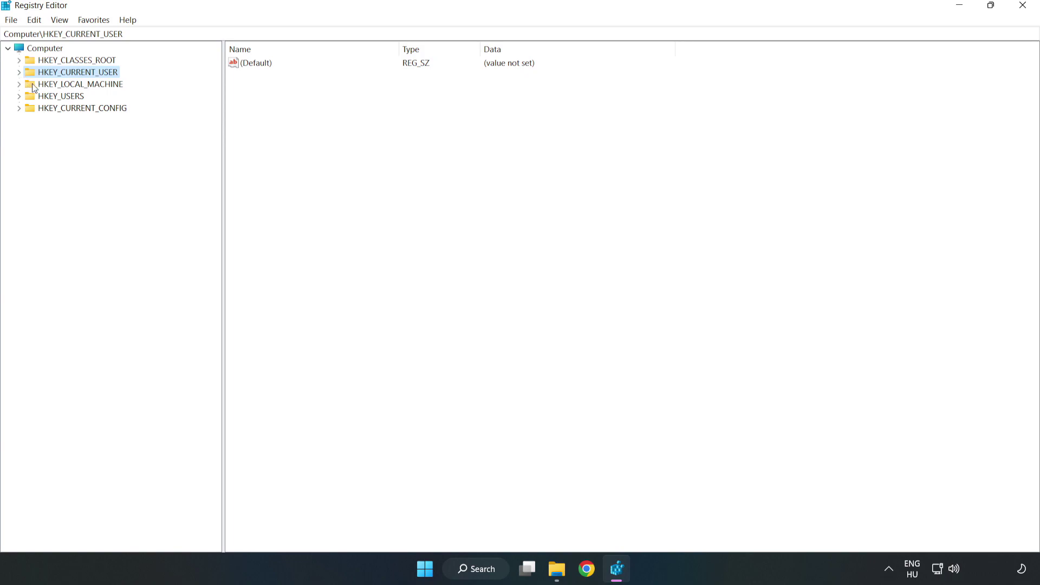
double_click(25, 85)
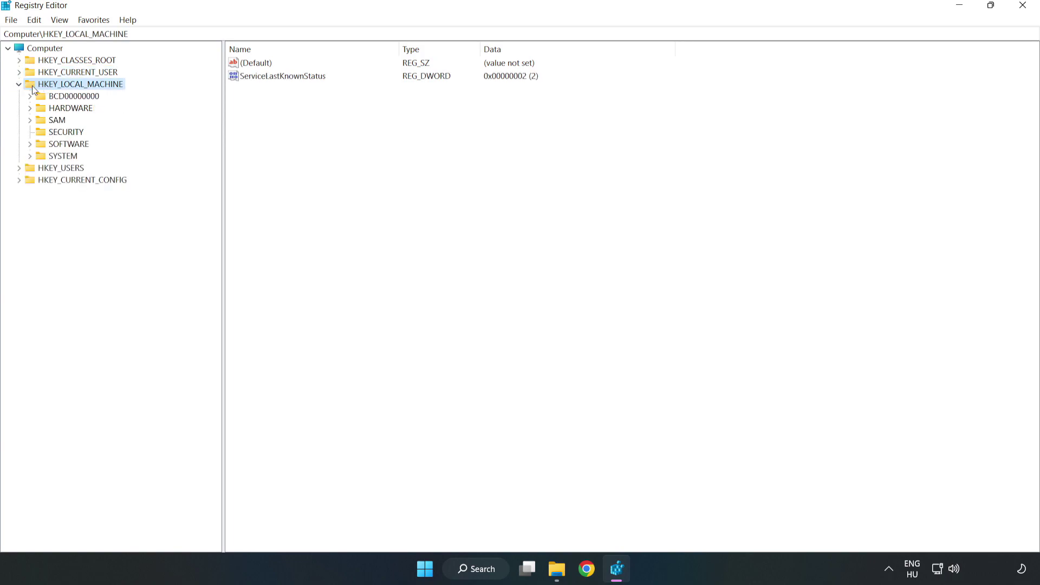
left_click(30, 144)
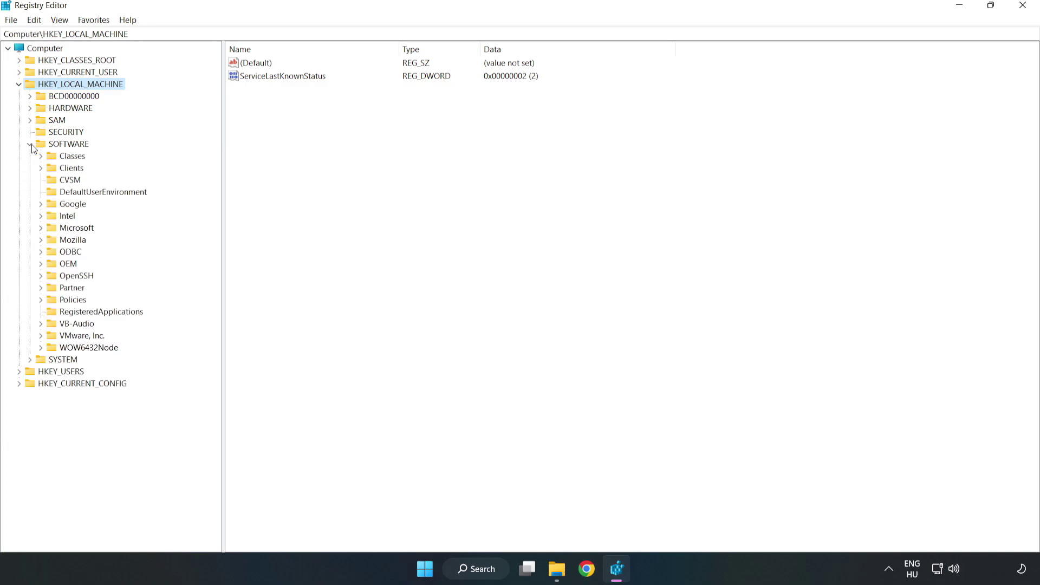
left_click(41, 230)
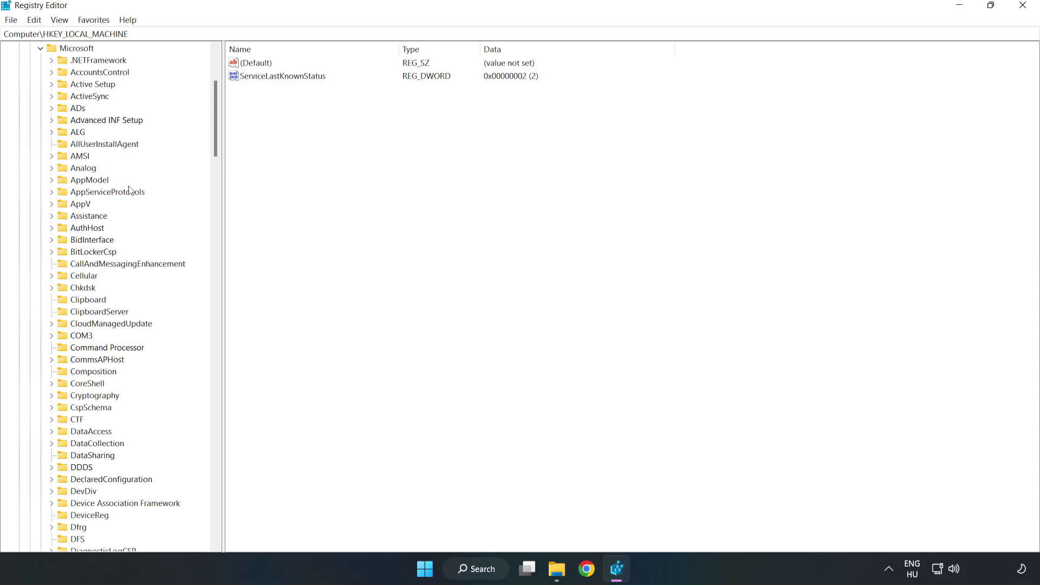
mouse_move(215, 139)
left_mouse_down()
mouse_move(238, 392)
mouse_move(229, 378)
left_mouse_up()
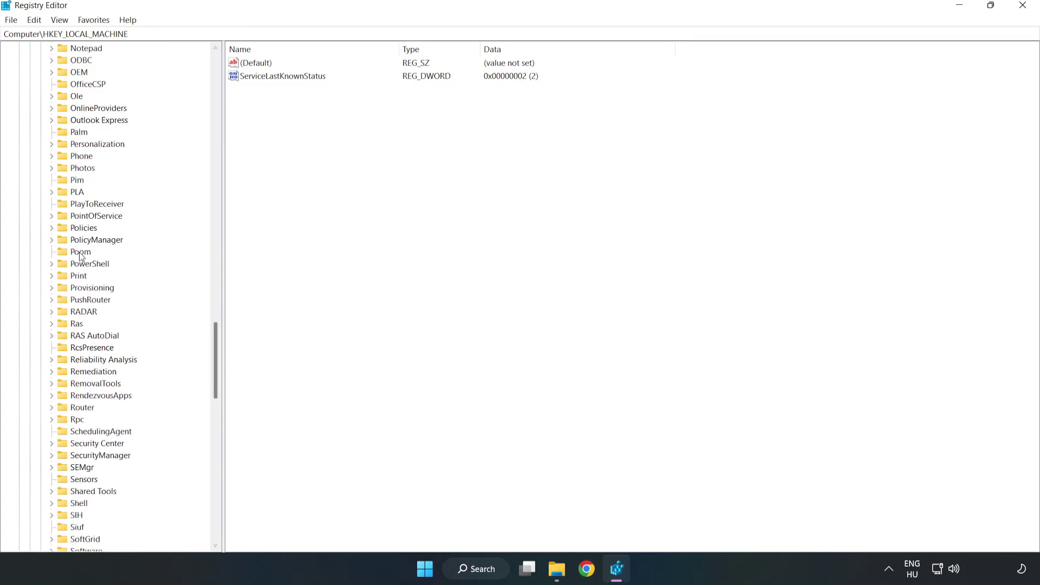
left_click(51, 240)
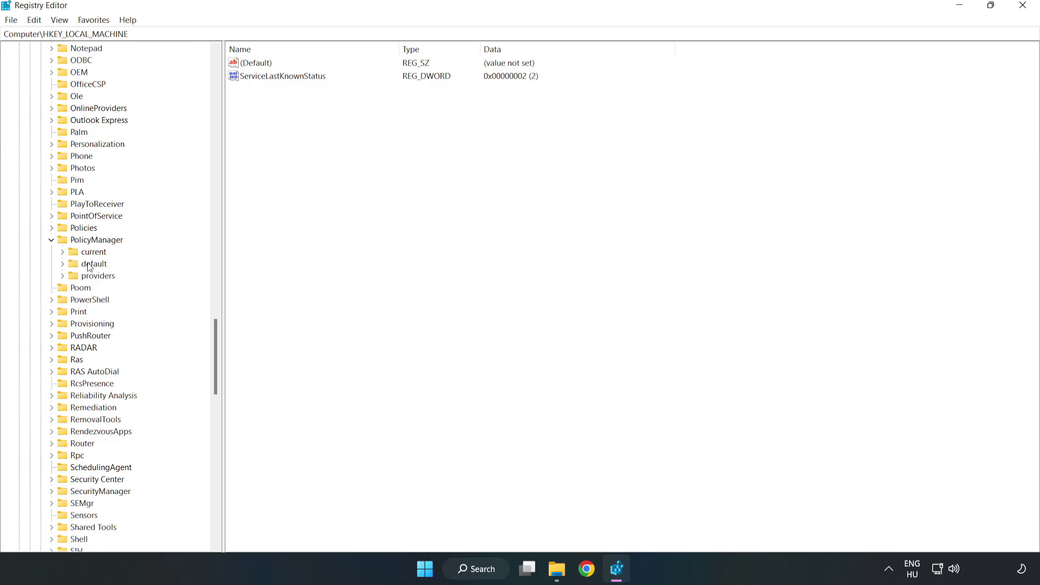
left_click(63, 265)
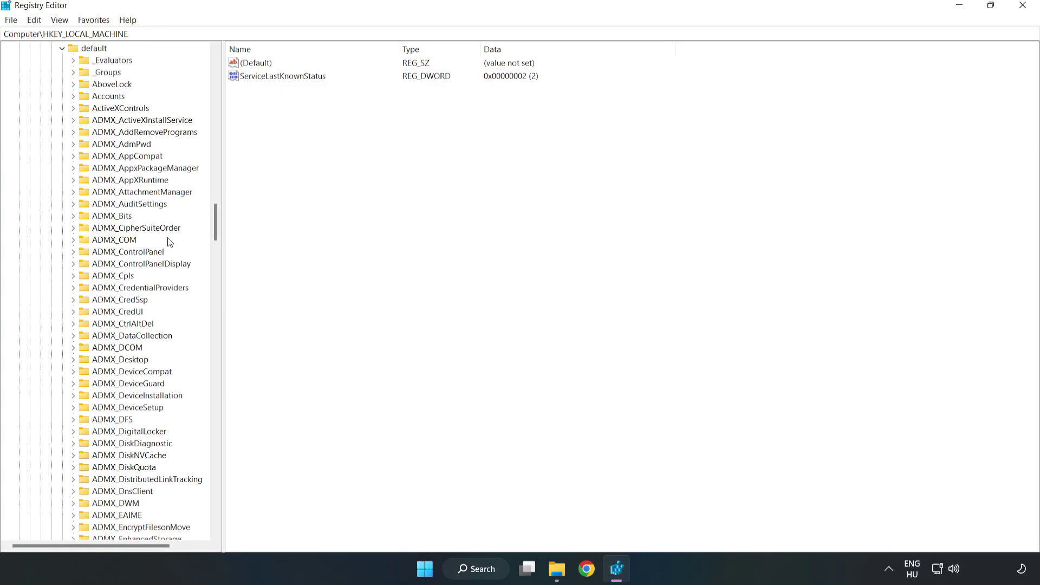
left_click_drag(216, 226, 212, 348)
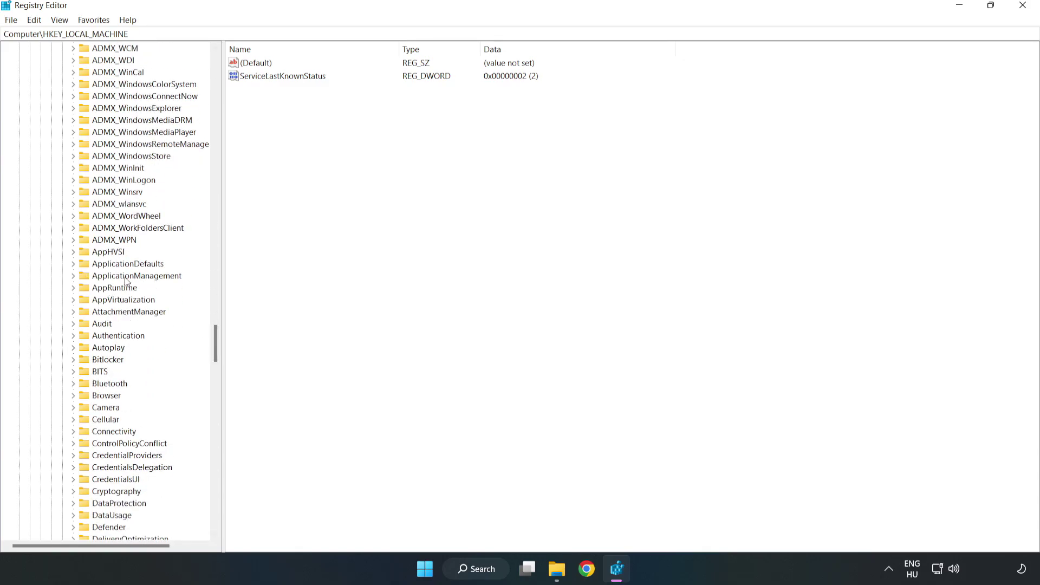
left_click(74, 276)
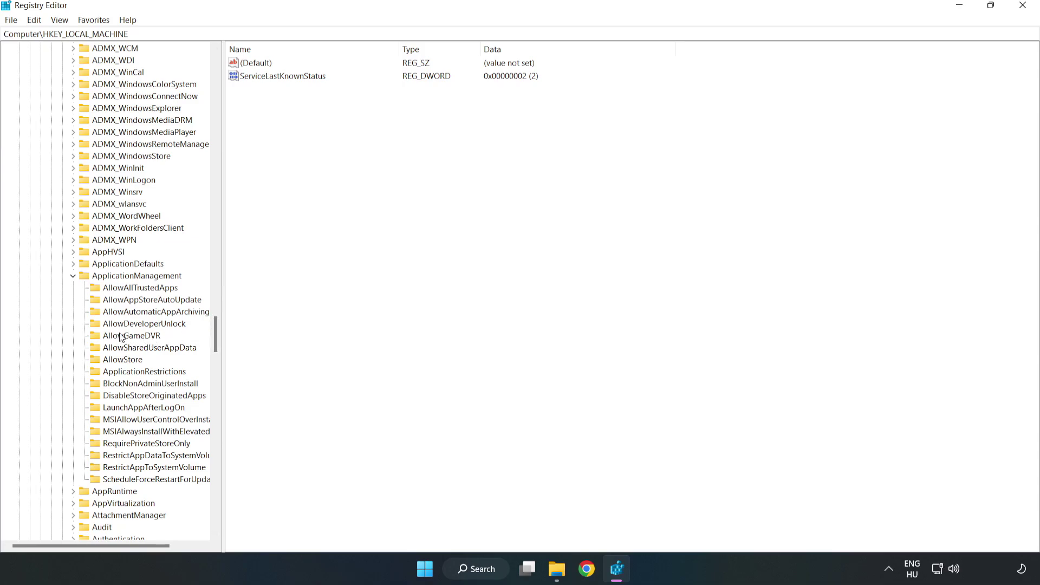
left_click(120, 337)
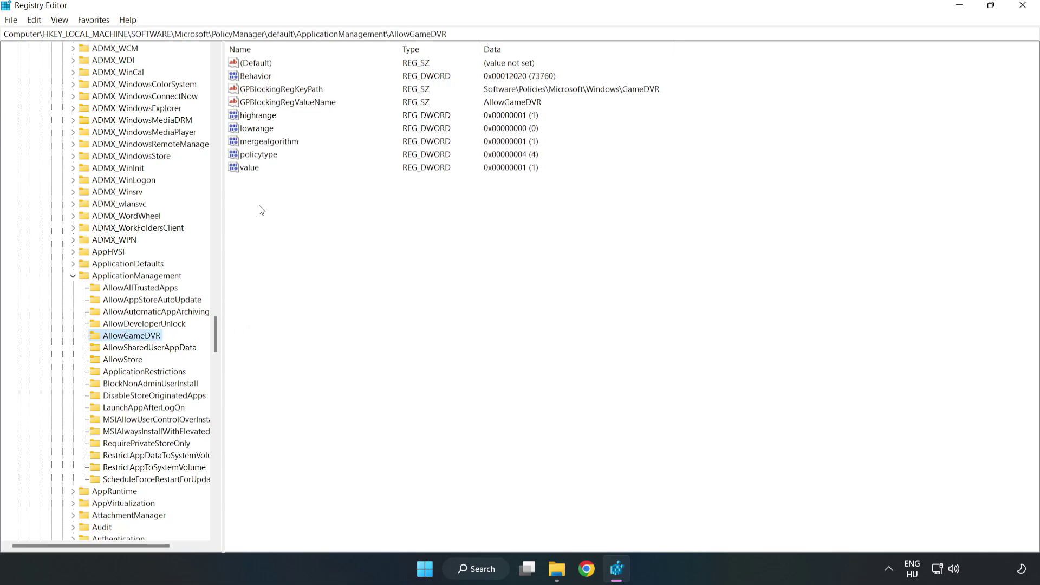
Set AllowGameDVR's value data to 0 and close Registry Editor.
left_click(245, 169)
right_click(254, 174)
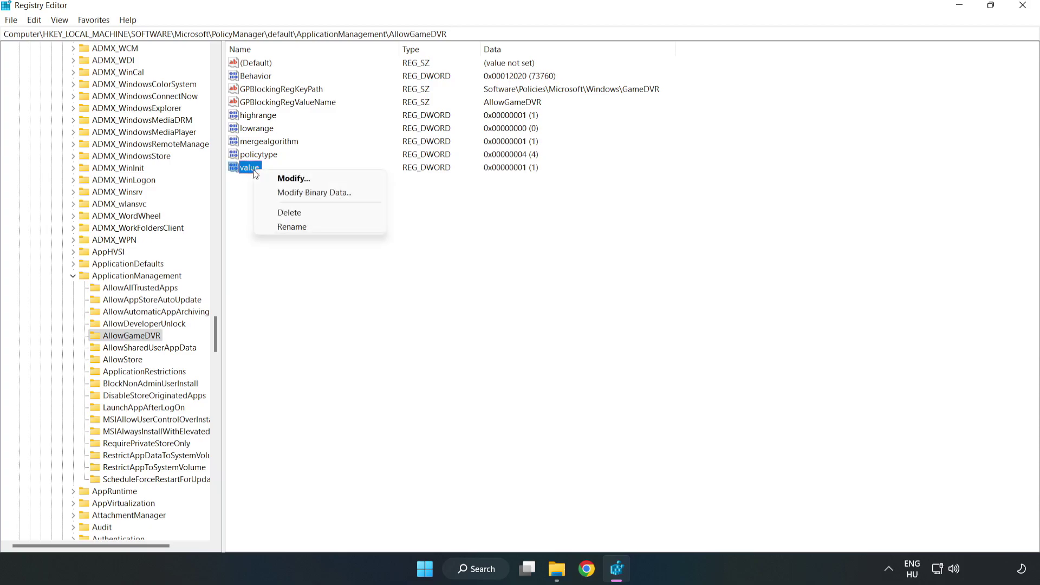
left_click(300, 179)
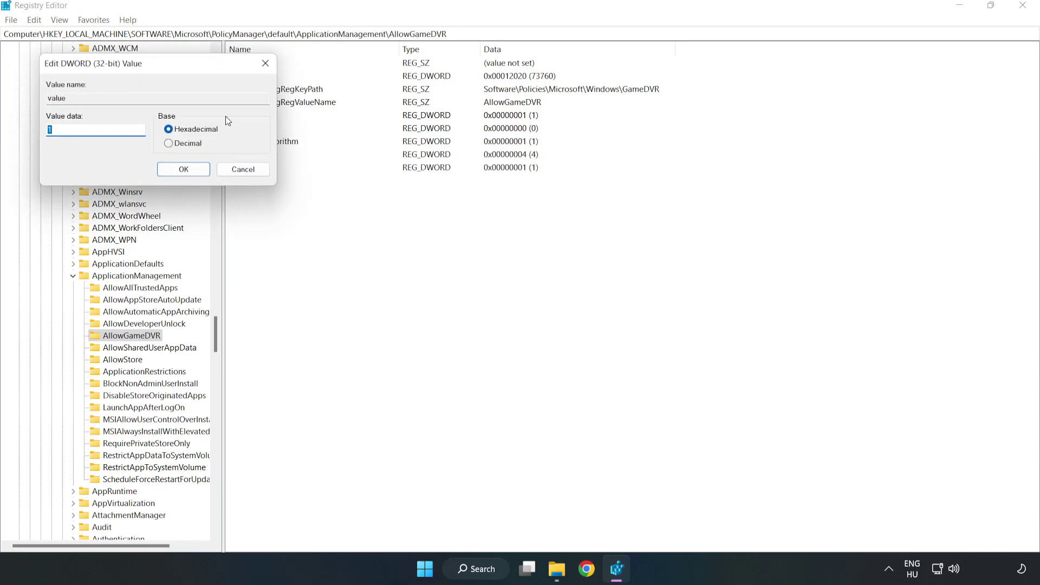
left_click_drag(194, 67, 529, 216)
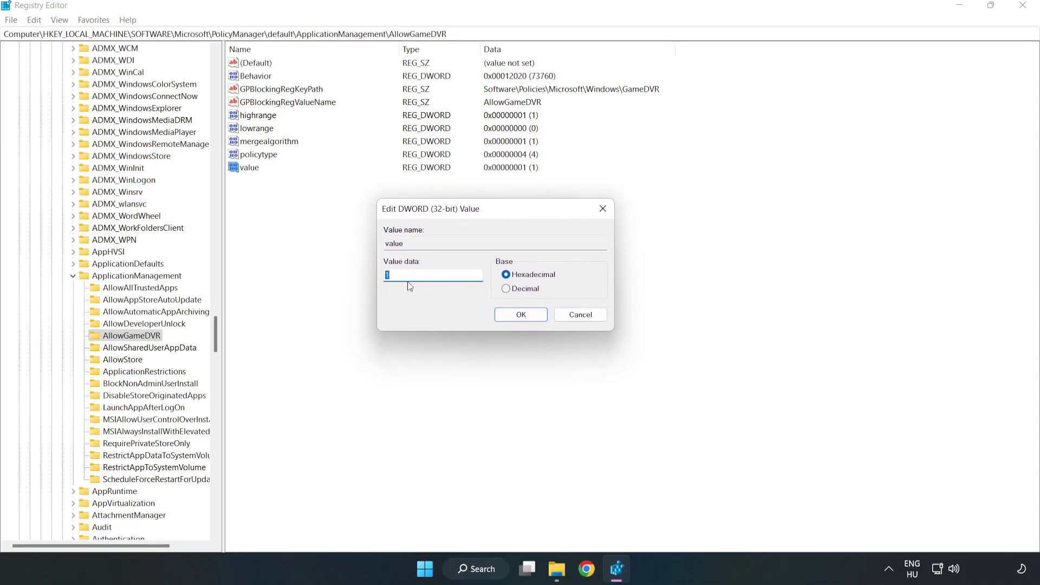
type("0")
left_click(507, 316)
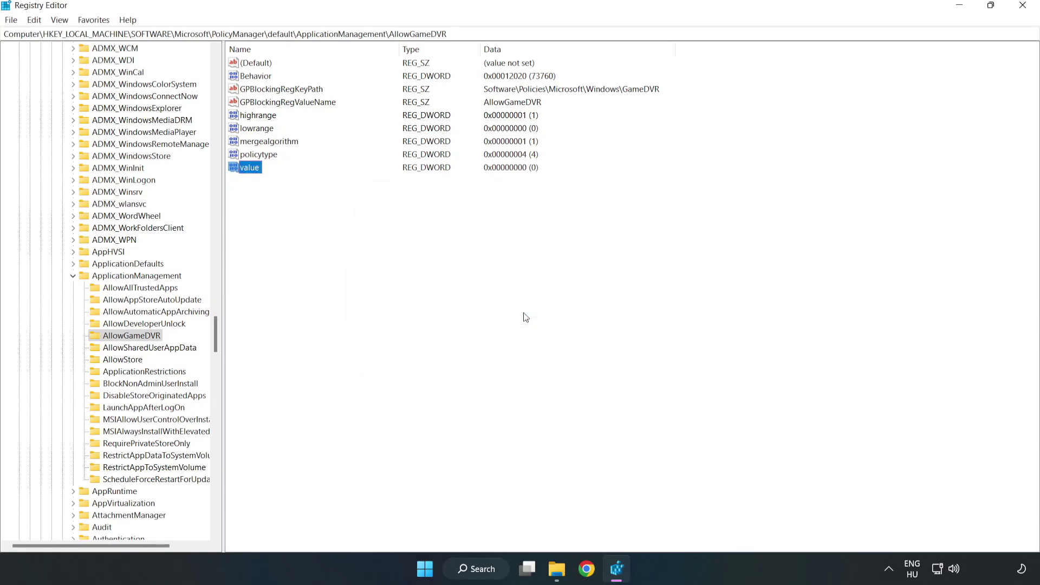
left_click(1024, 7)
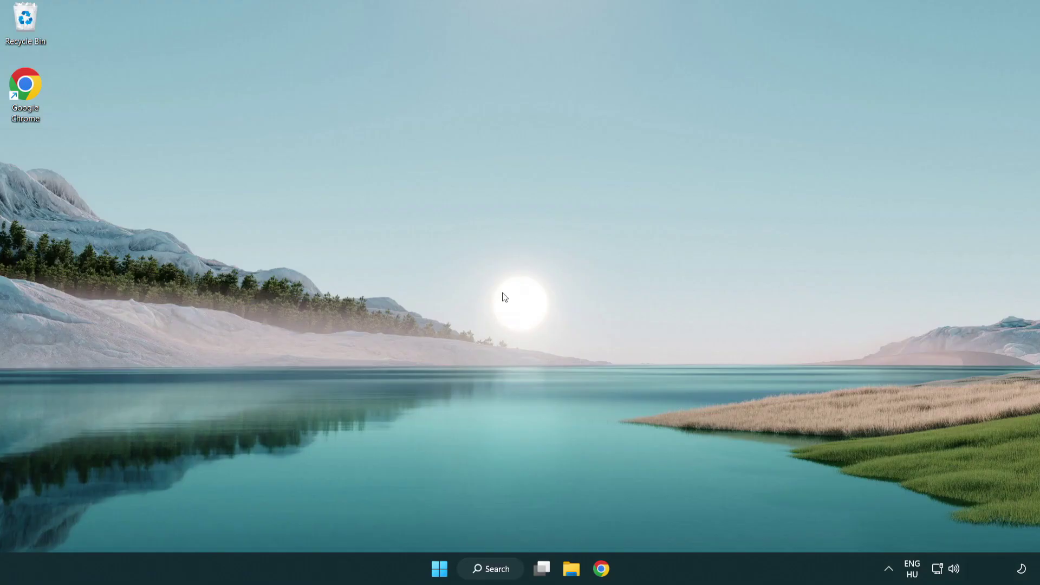
Back in Chrome, download dxwebsetup.exe from the DirectX End-User Runtime page.
left_click(604, 573)
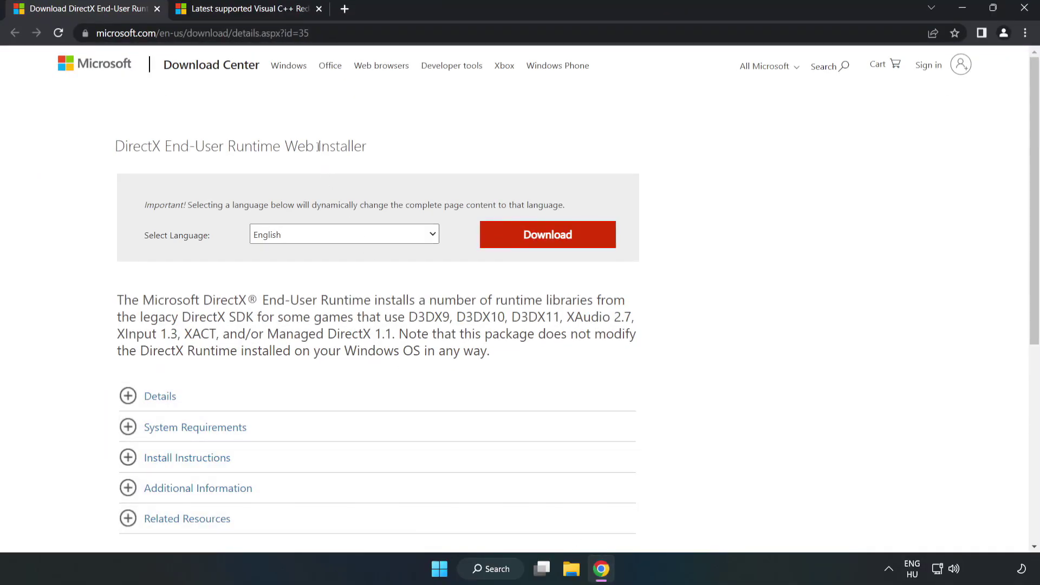
left_click_drag(310, 33, 138, 34)
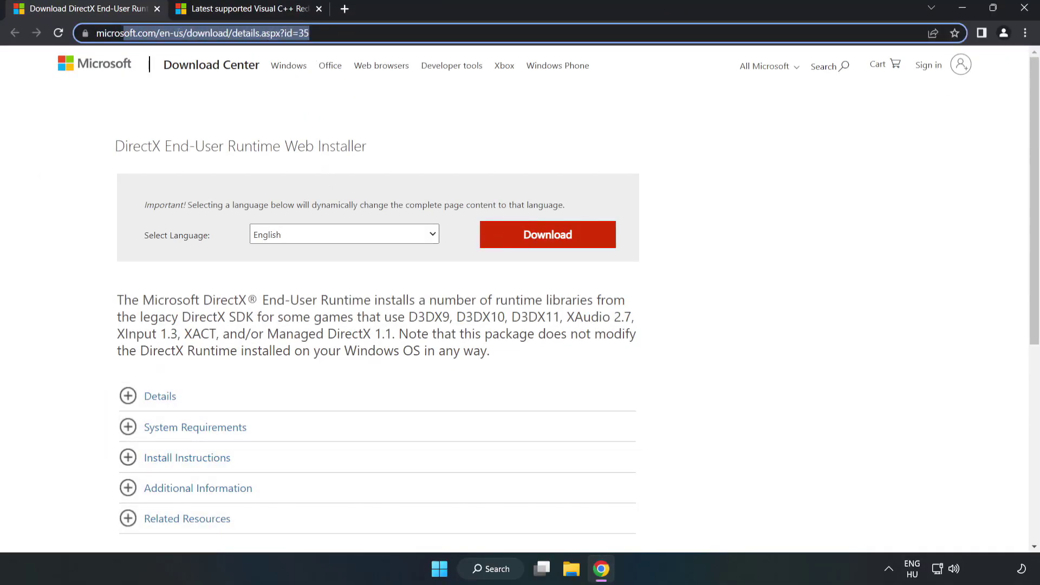
left_click(421, 129)
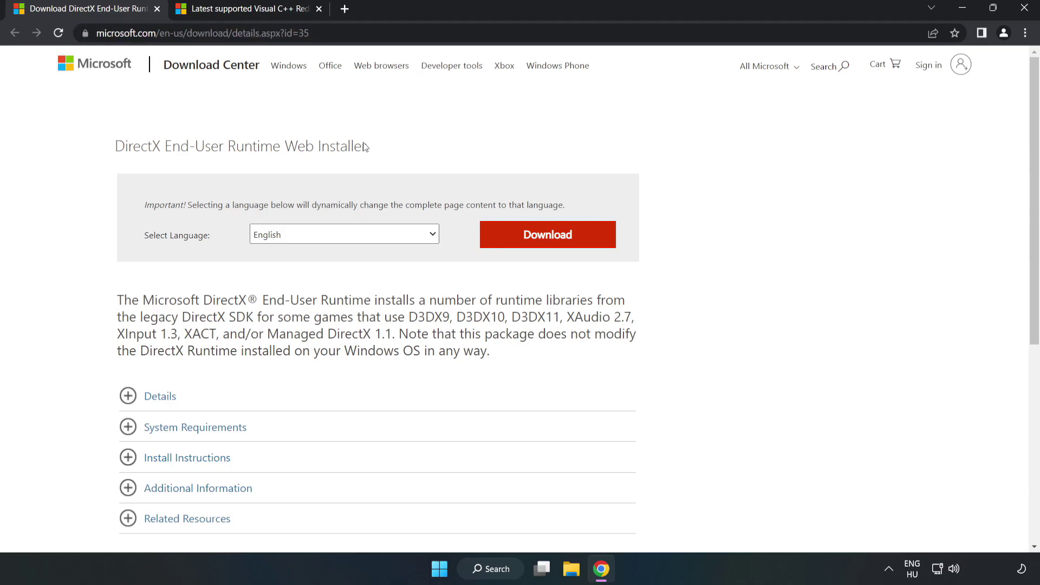
left_click(553, 247)
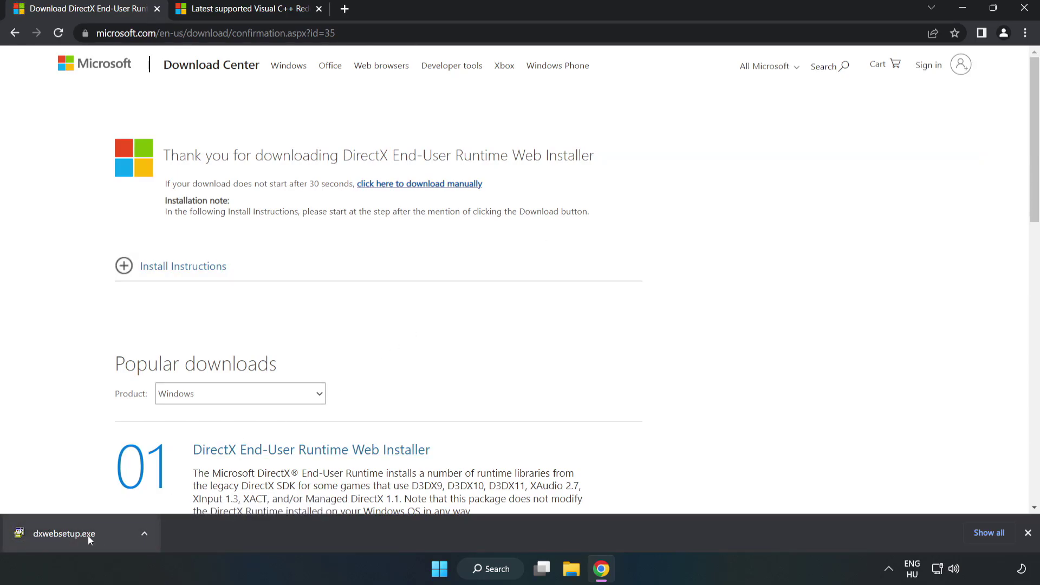
Run dxwebsetup.exe, accept the license, skip the Bing Bar, and finish setup.
left_click(105, 536)
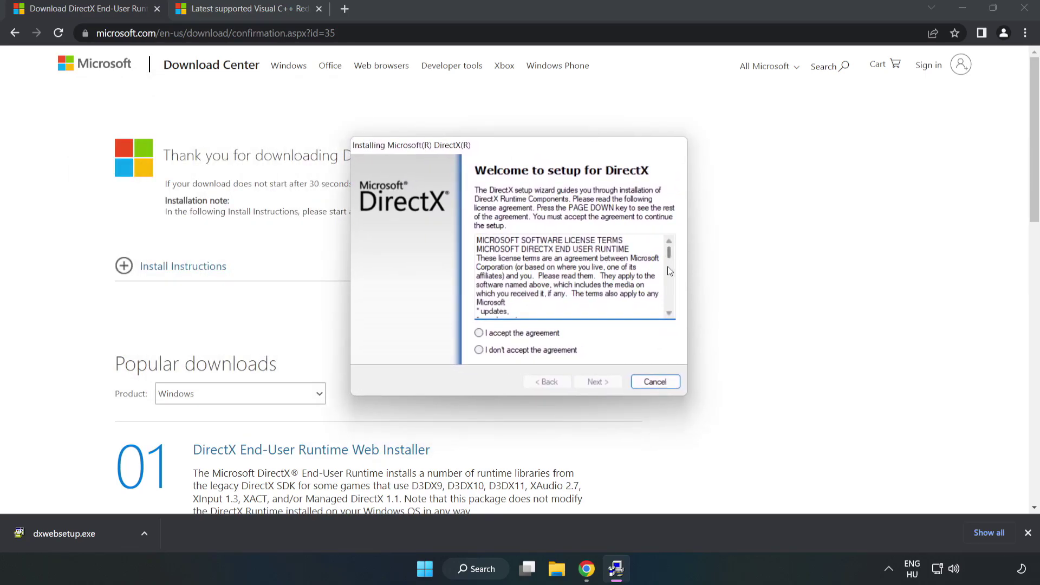
left_click_drag(669, 252, 670, 302)
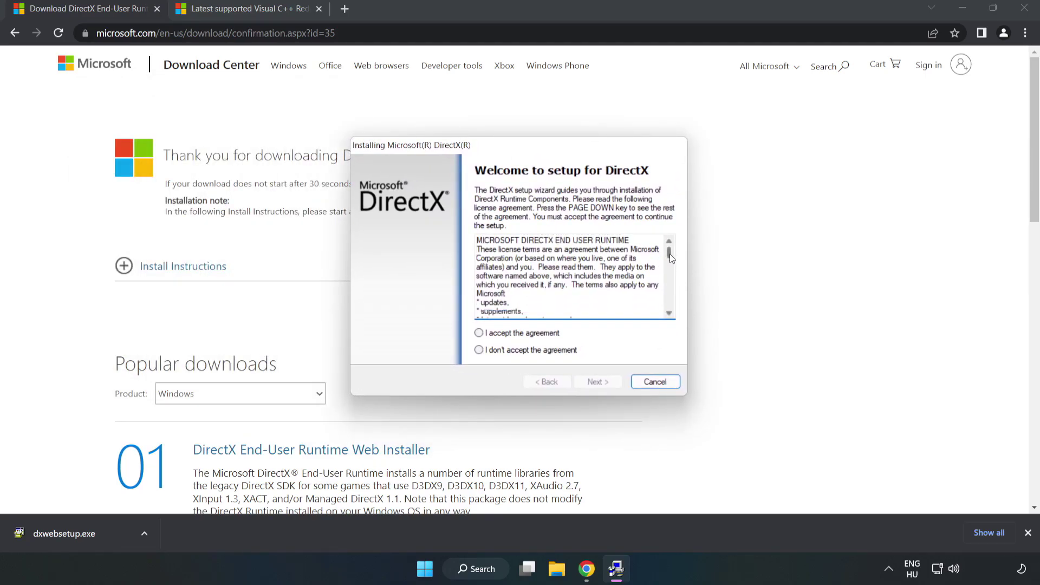
left_click(479, 333)
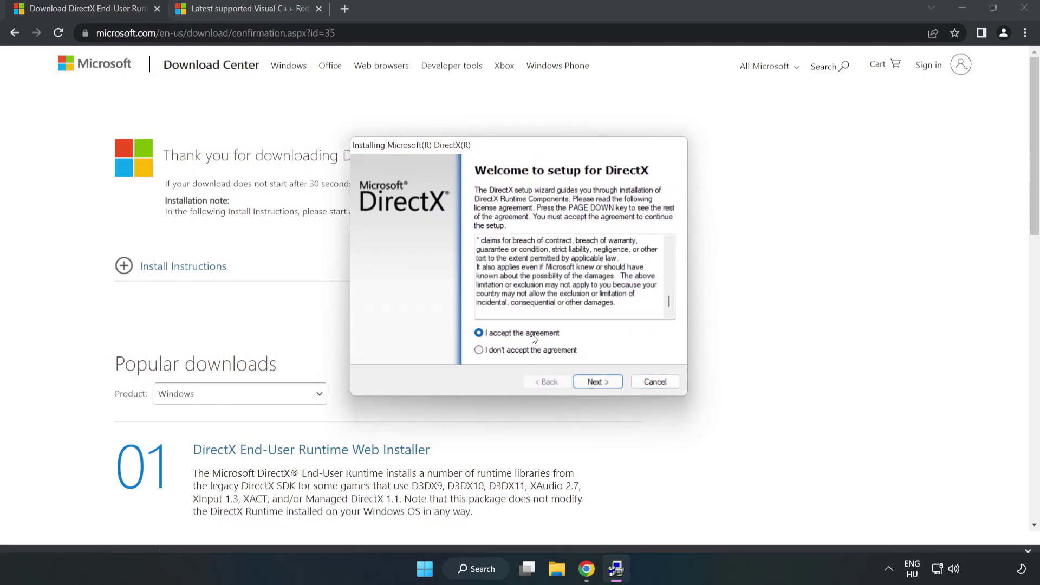
left_click(598, 381)
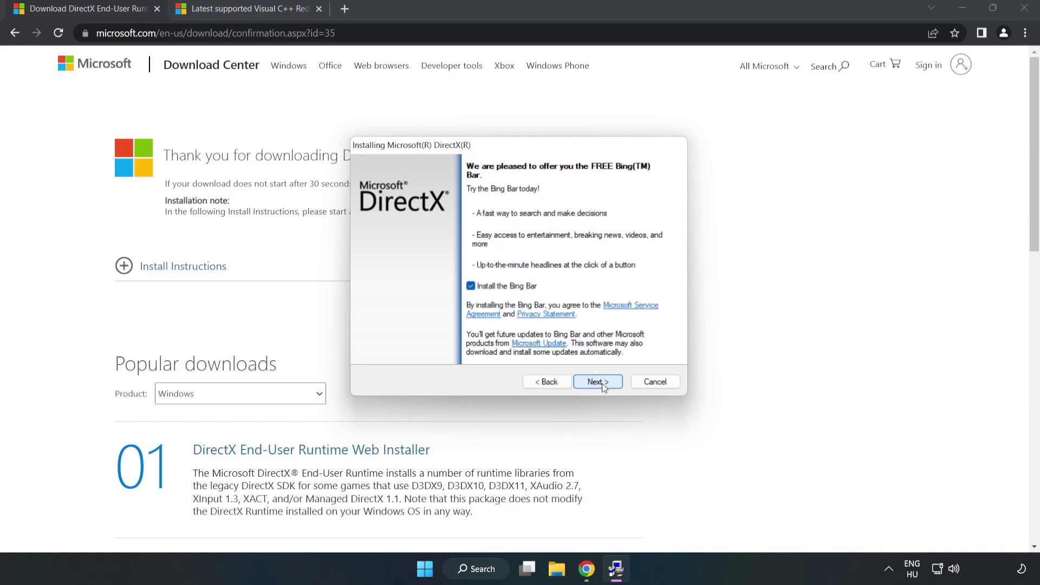
left_click(471, 286)
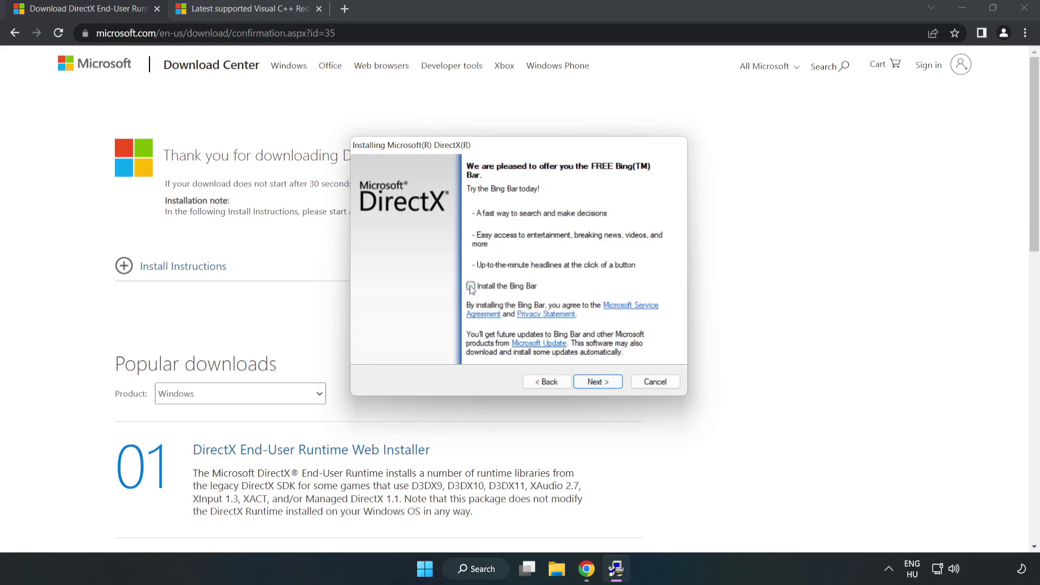
left_click(599, 382)
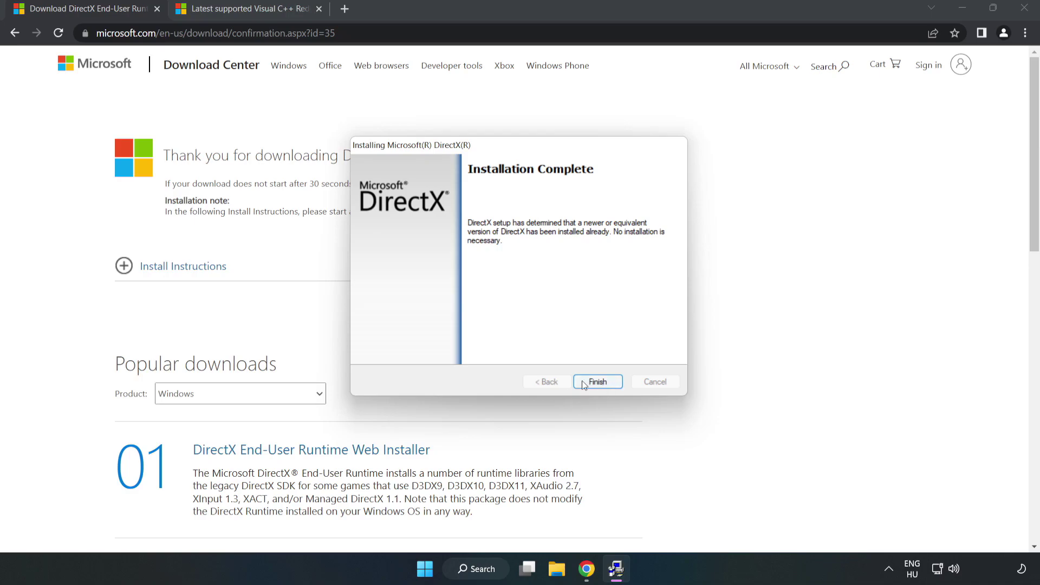
left_click(599, 382)
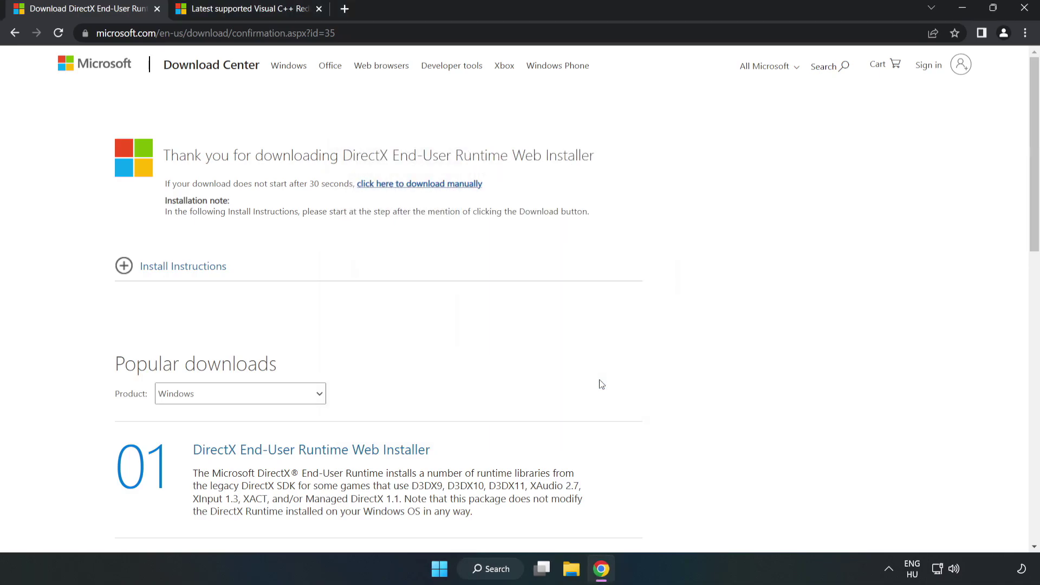
Close the DirectX tab and download the ARM64, x86 and x64 Visual C++ redistributables.
left_click(156, 8)
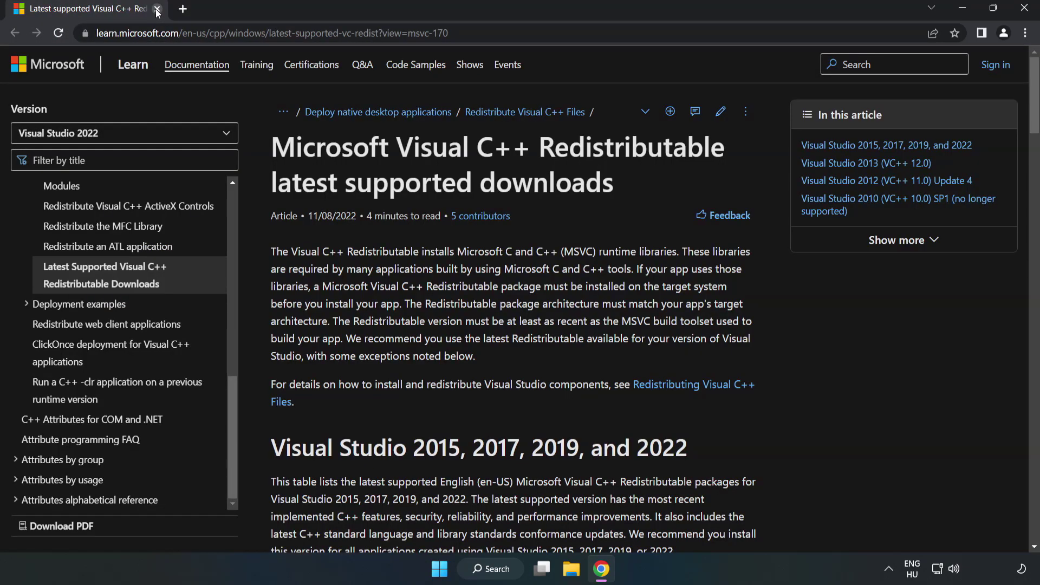
left_click_drag(461, 33, 130, 33)
left_click(596, 87)
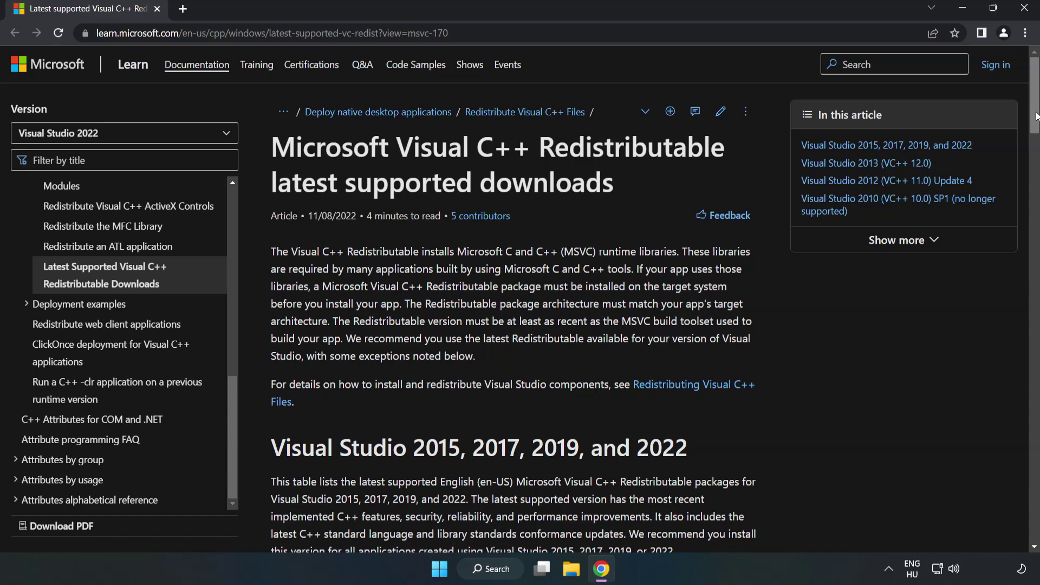
scroll(483, 306, "down", 3)
scroll(483, 307, "down", 3)
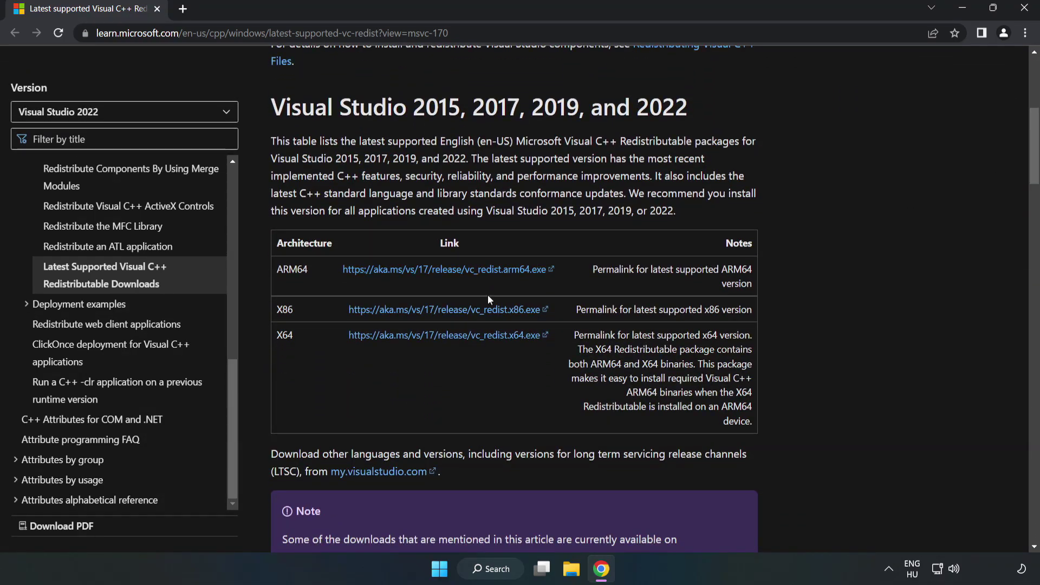
left_click(479, 271)
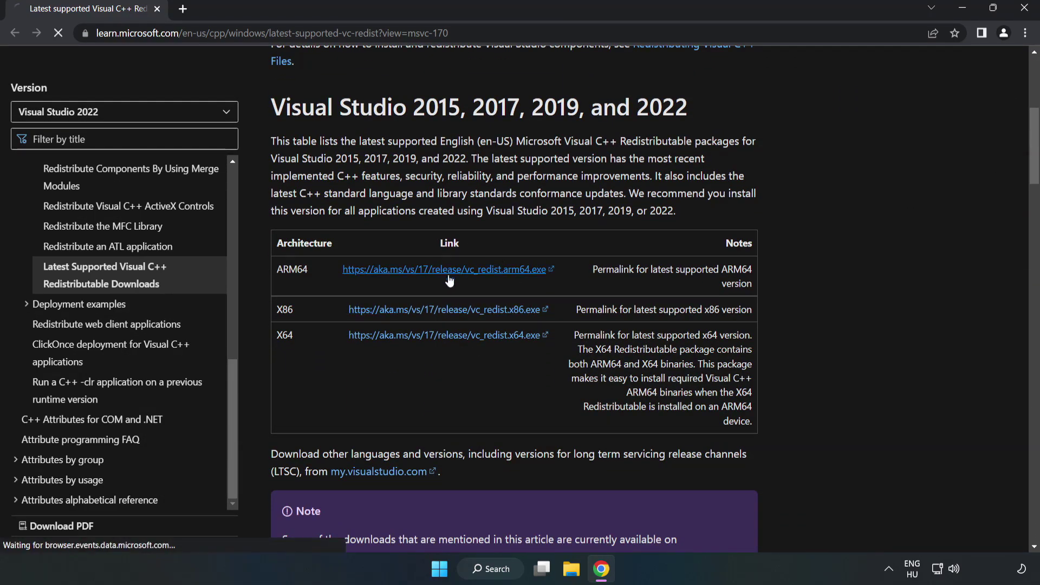
left_click(457, 310)
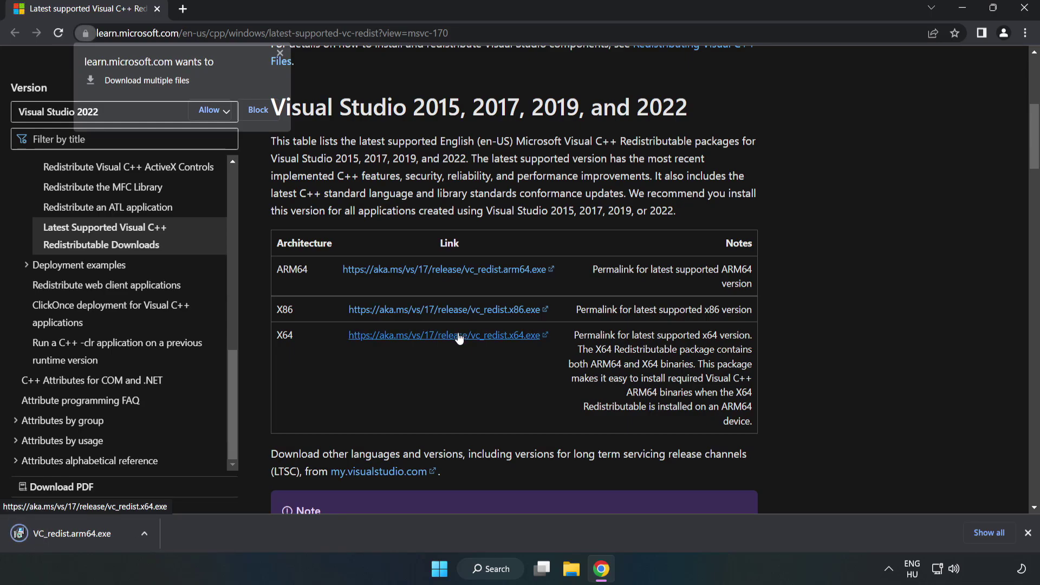
left_click(210, 109)
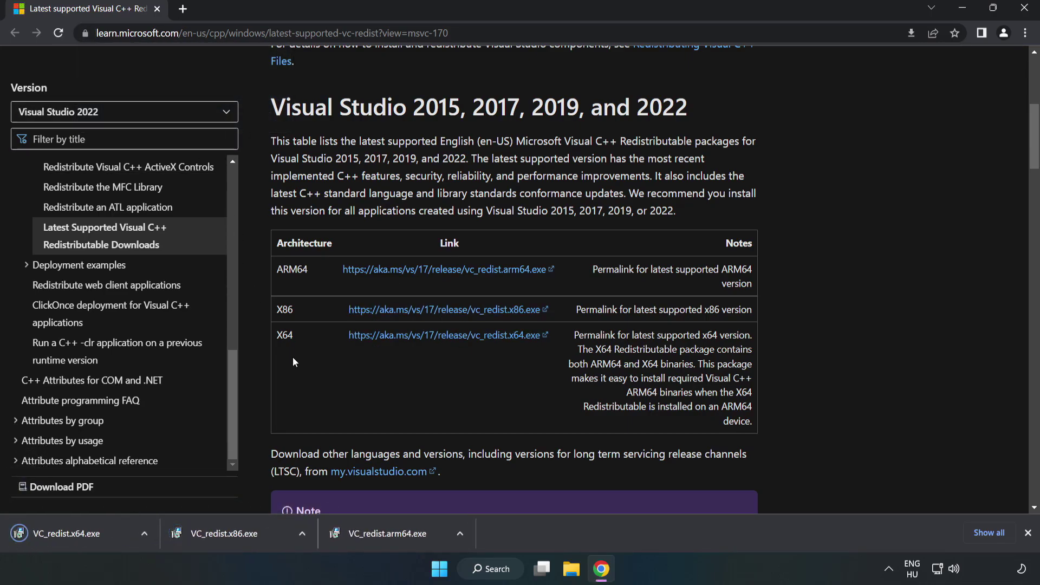
Try installing the ARM64 redistributable, agreeing to the terms, and dismiss its failure.
left_click(398, 537)
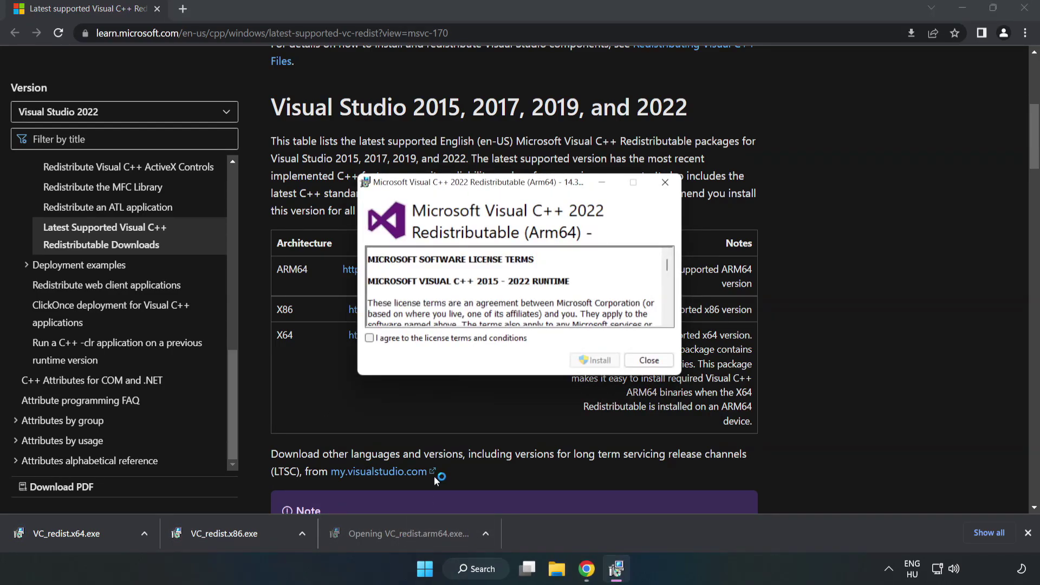
left_click_drag(667, 265, 667, 320)
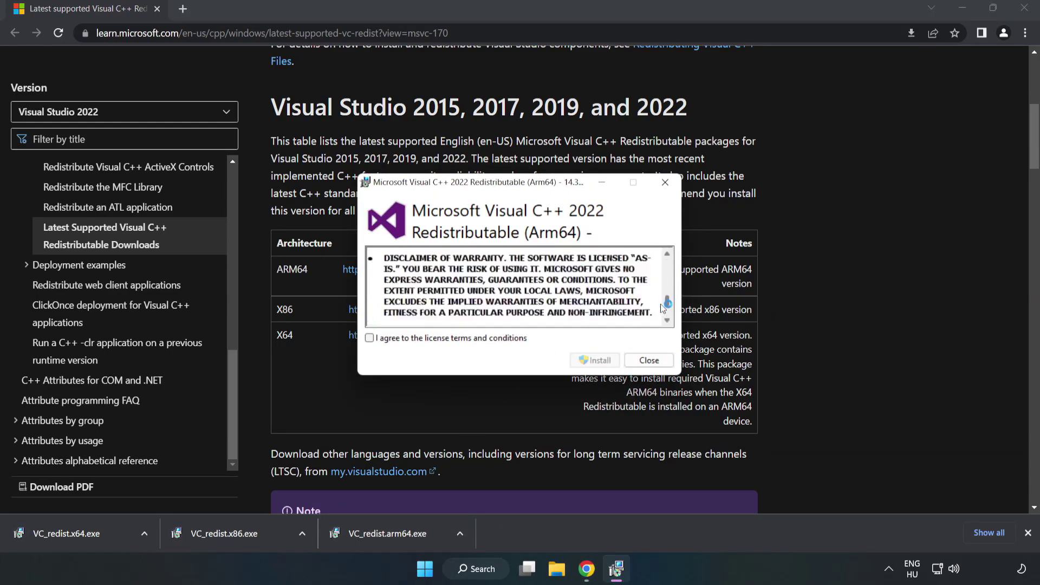
left_click(454, 338)
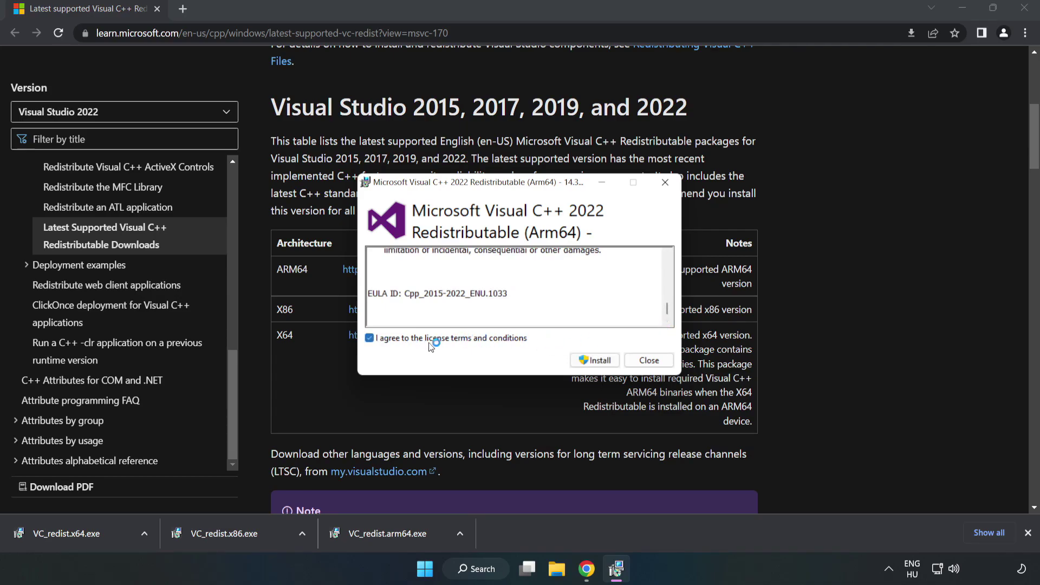
left_click(596, 361)
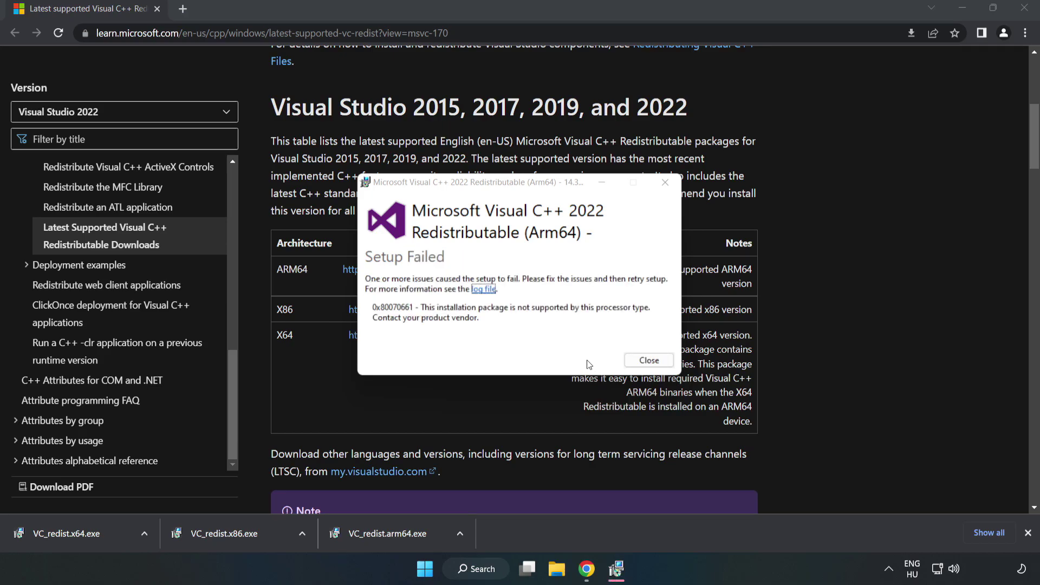
left_click(647, 362)
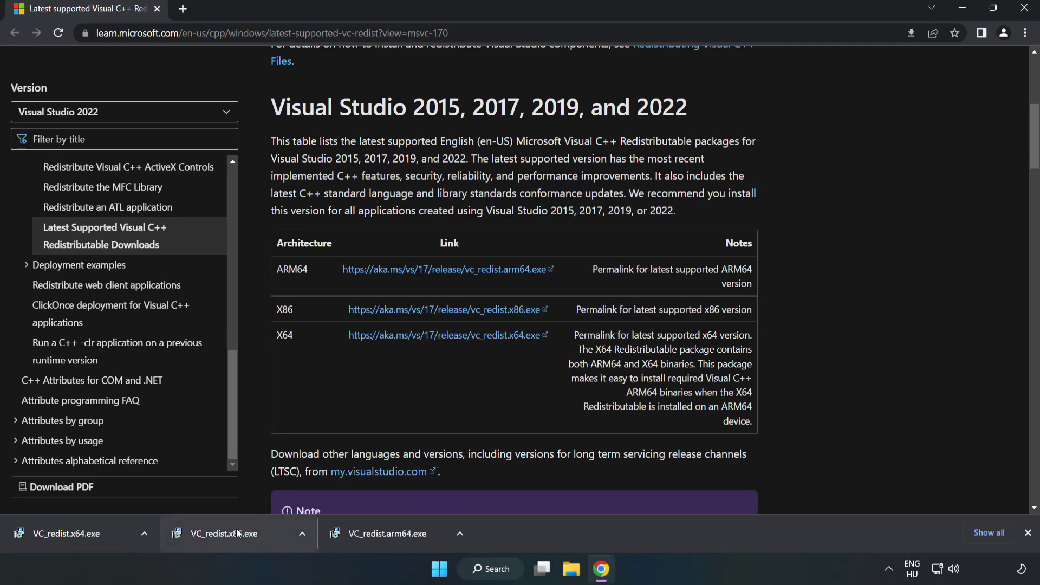
Install the x86 and x64 Visual C++ redistributables without restarting.
left_click(236, 529)
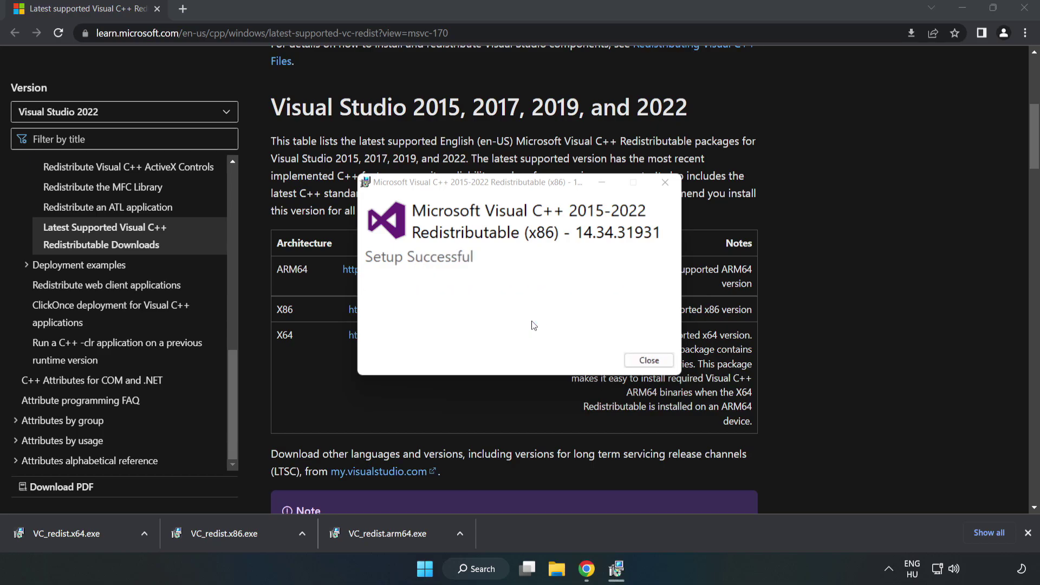
left_click(649, 360)
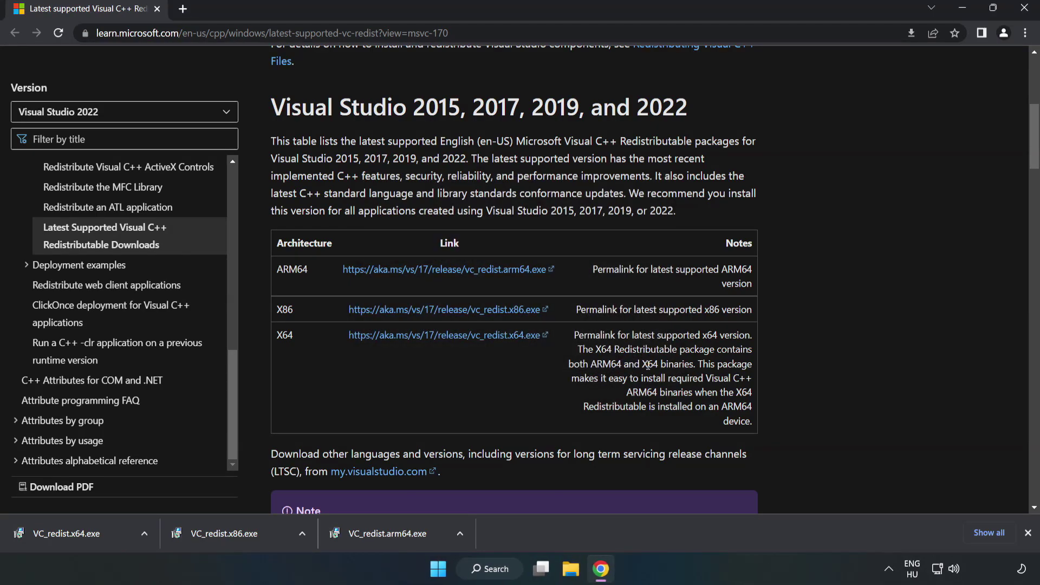
left_click(57, 531)
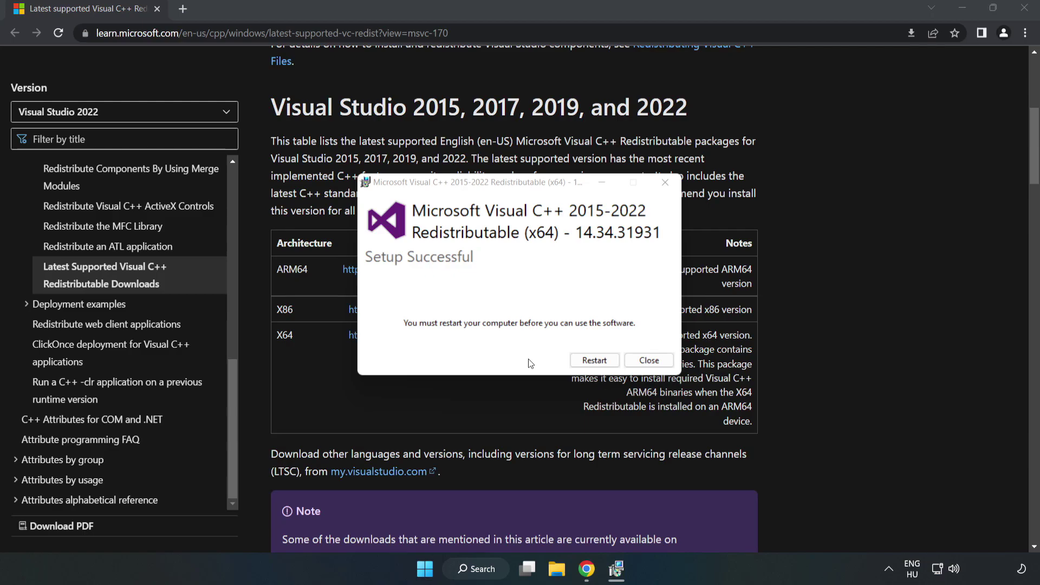
left_click(649, 361)
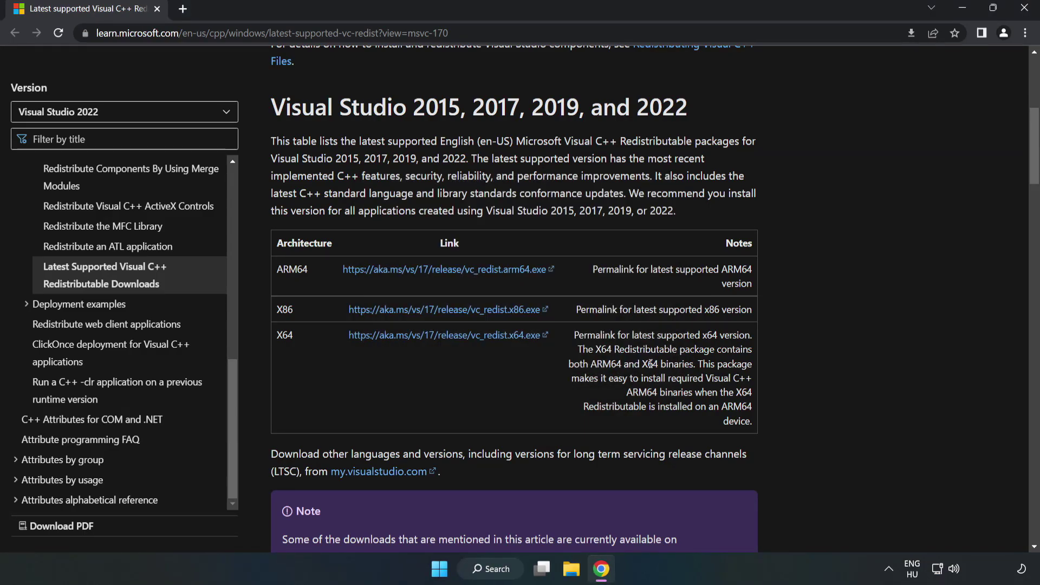
Close Chrome and bring up the Start menu's power options to restart.
left_click(1026, 12)
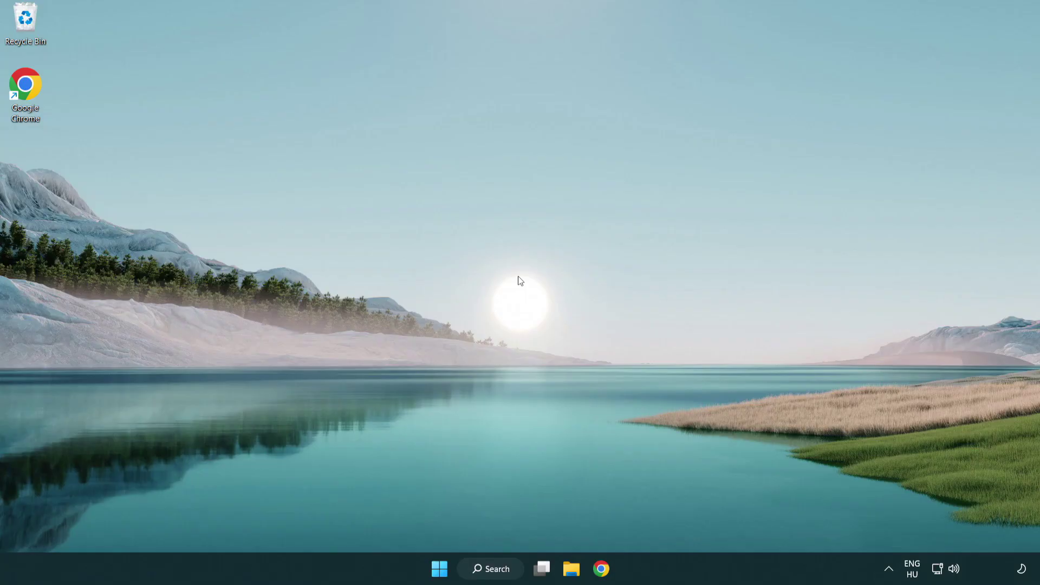
left_click(439, 568)
left_click(689, 523)
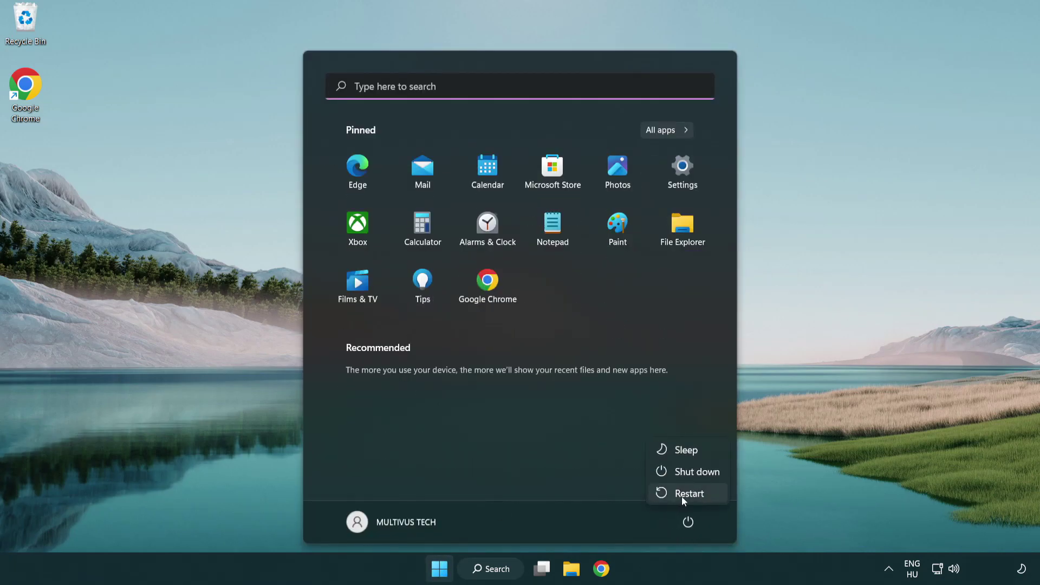